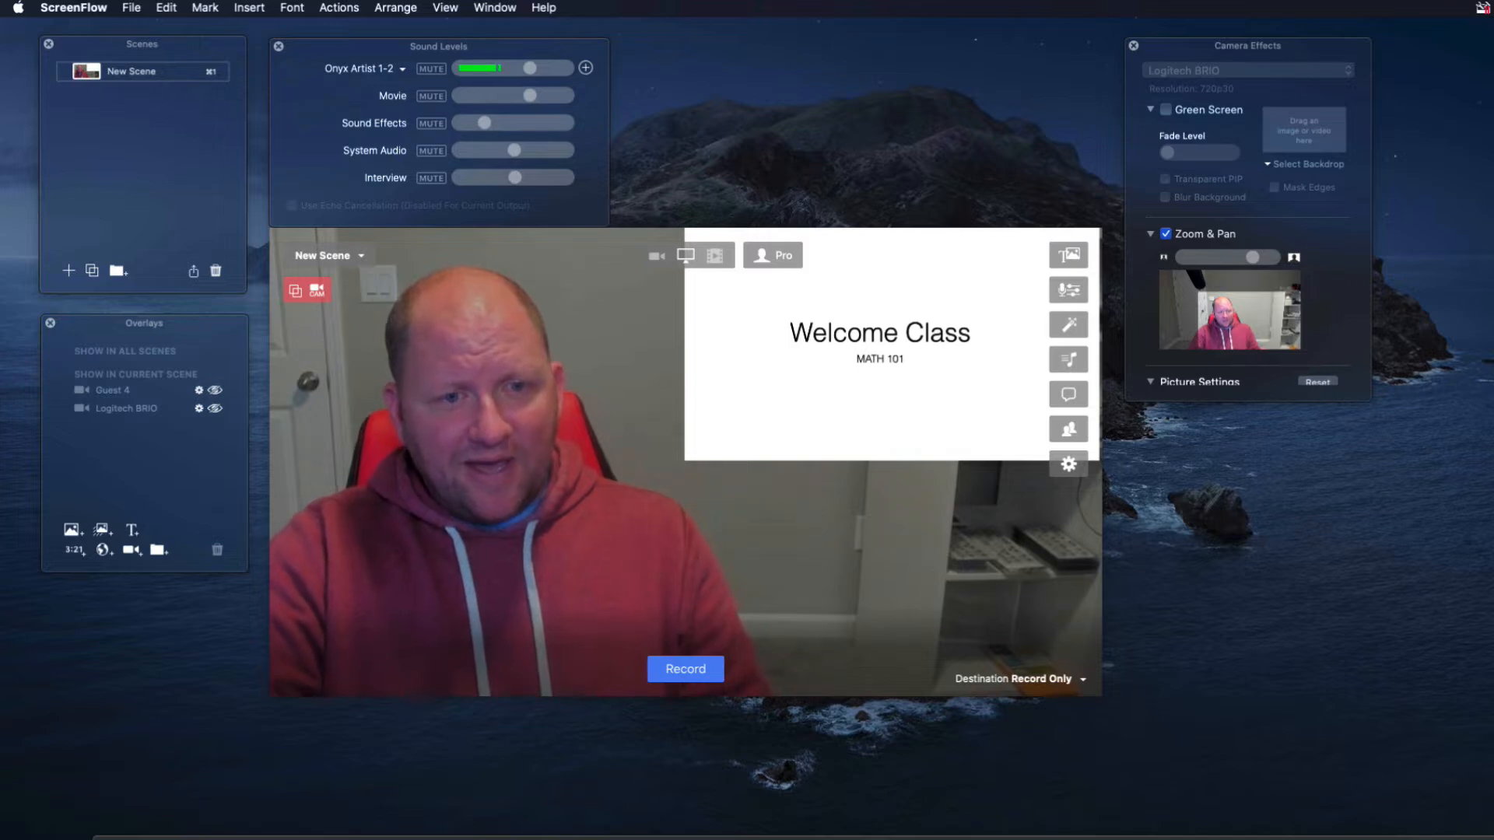
- Swap the camera and the shared screen in the scene's picture-in-picture layout, and swap them back
click(685, 257)
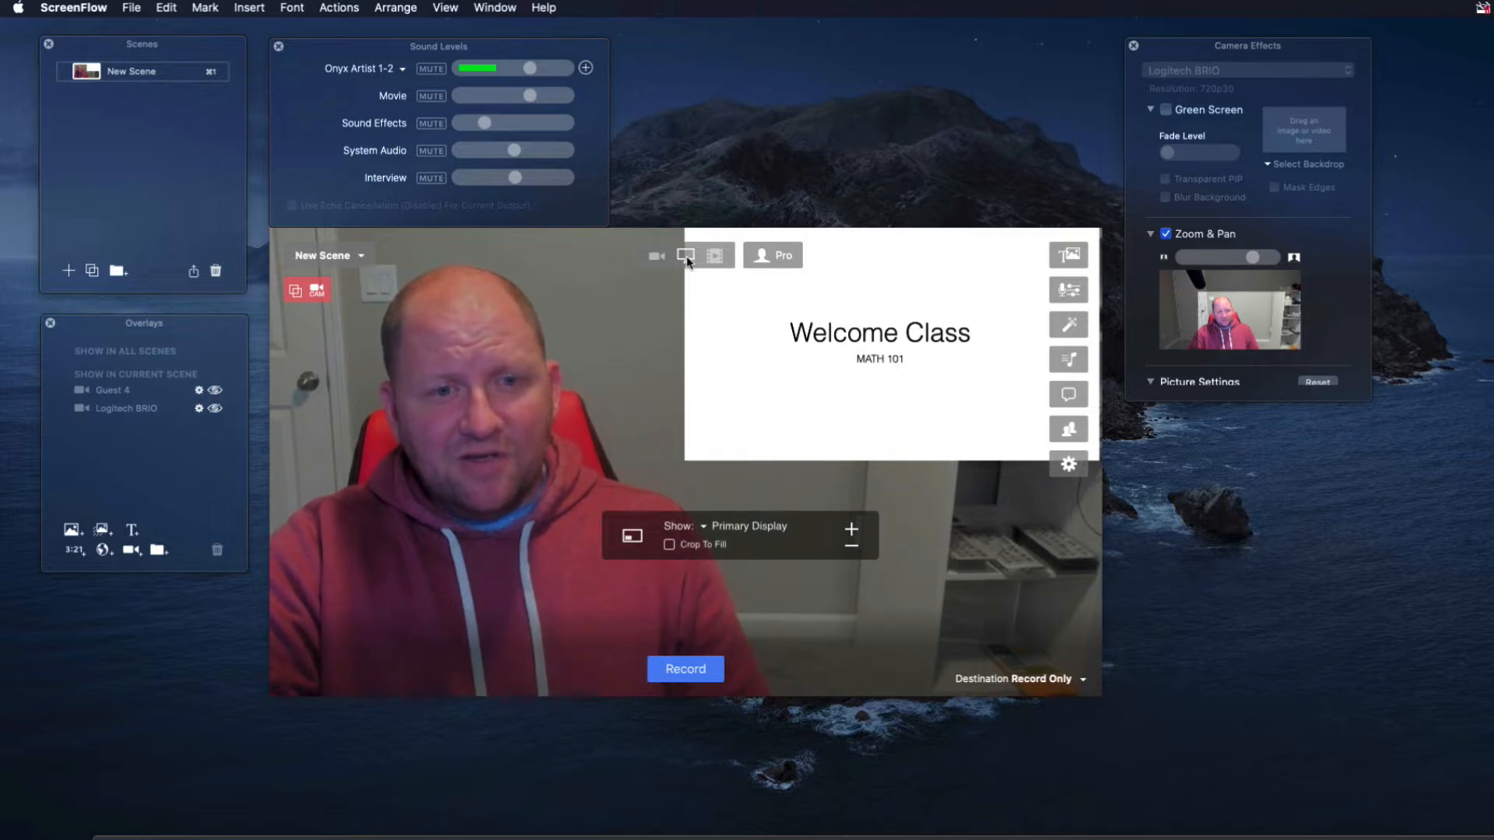
click(719, 448)
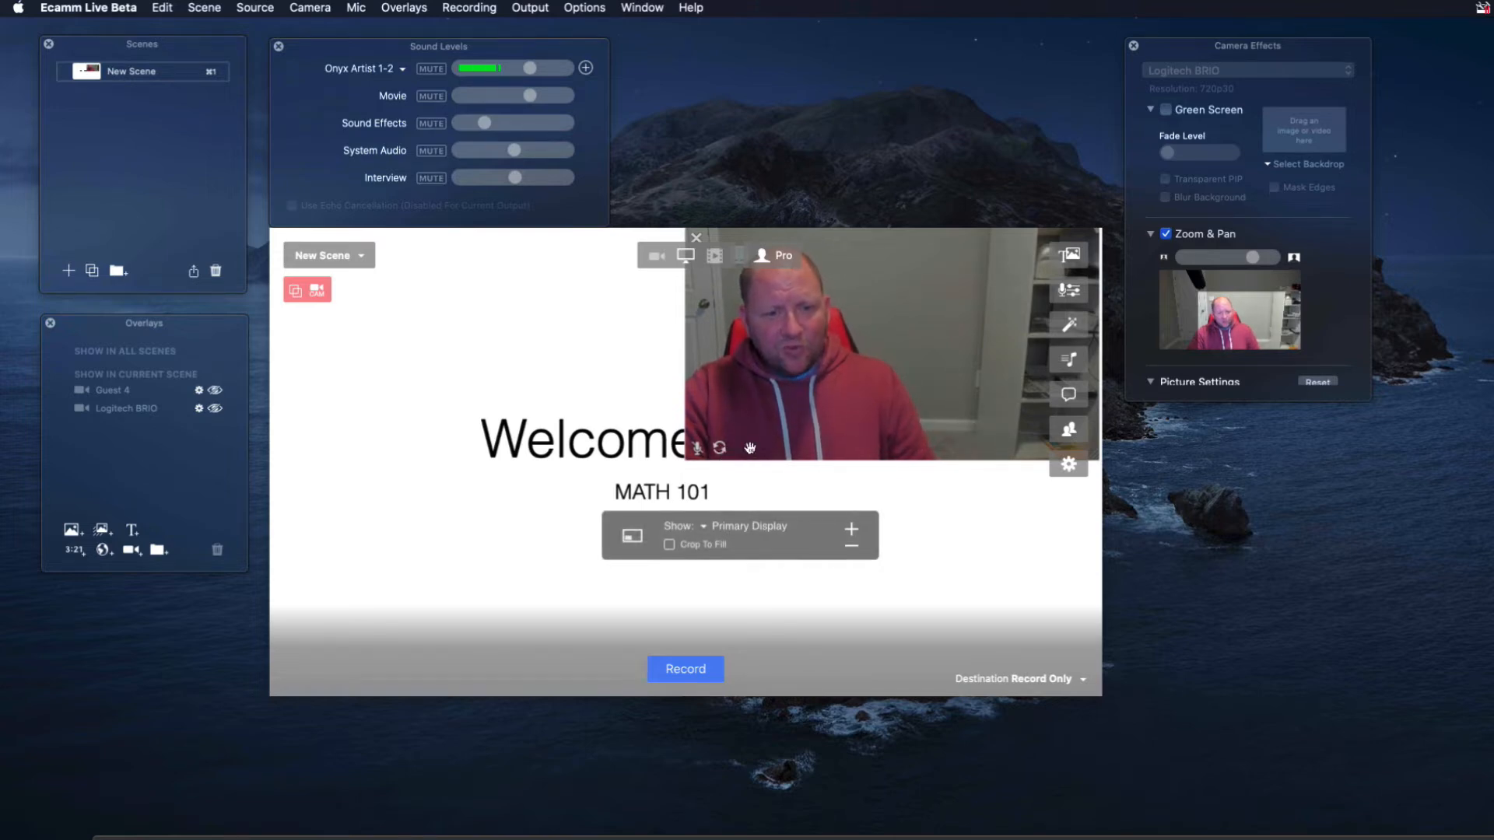
click(720, 448)
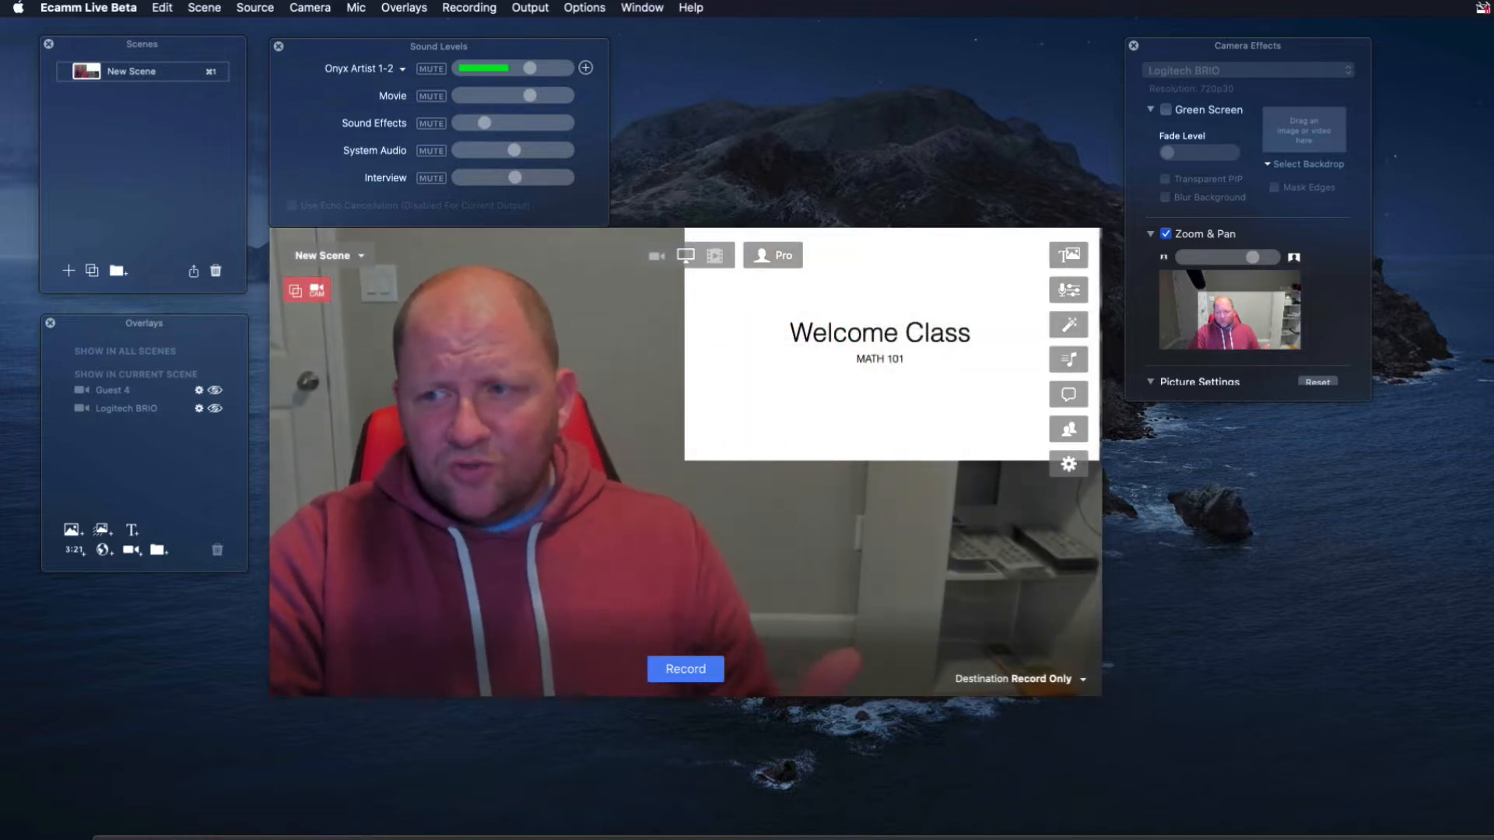
- Advance the presentation, and alternate between the Welcome Class and Math 101 slides in Keynote, ending on Math 101
key(Right)
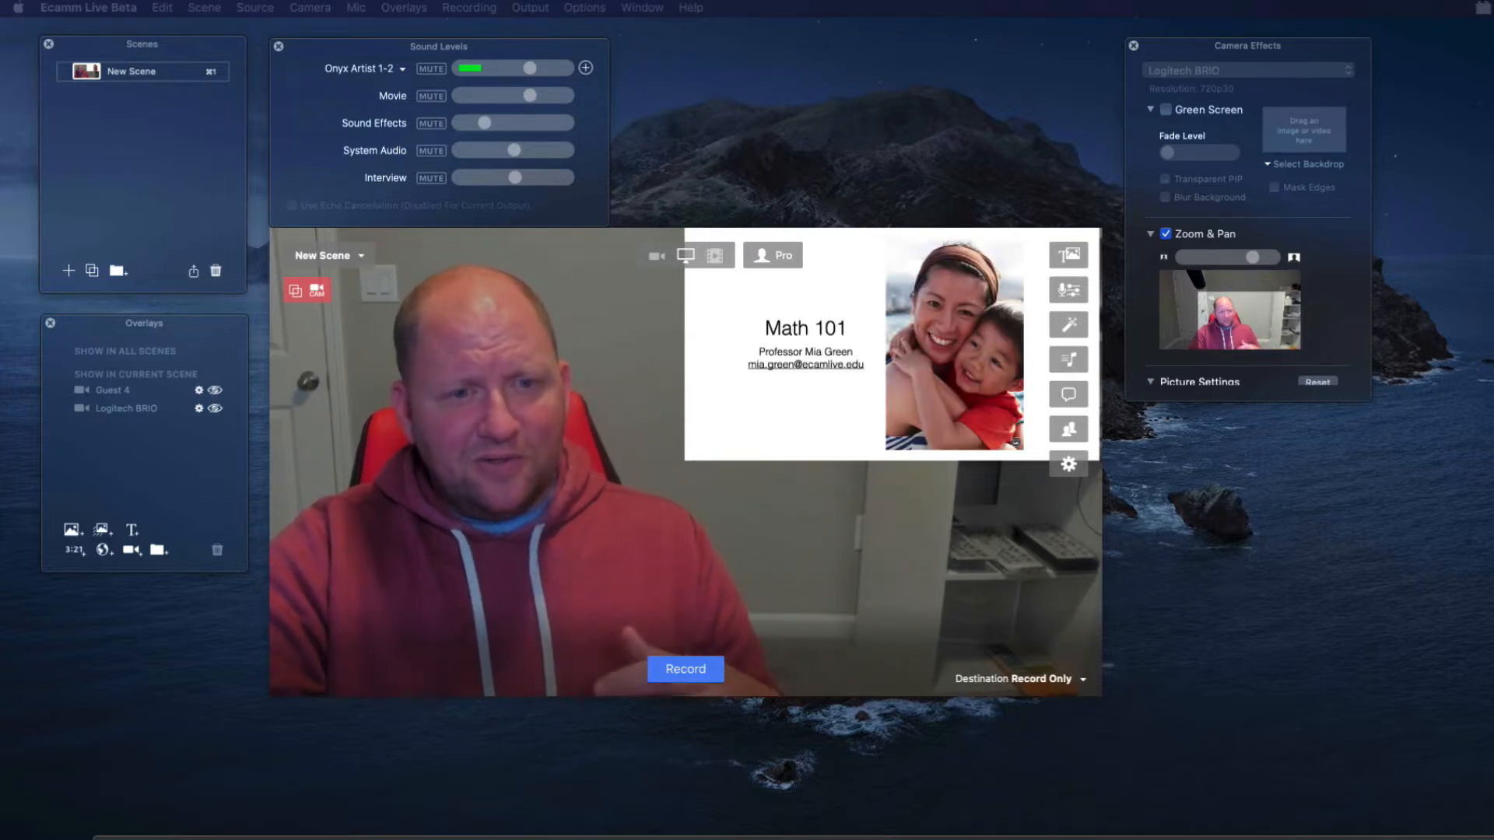
mouse_move(1037, 354)
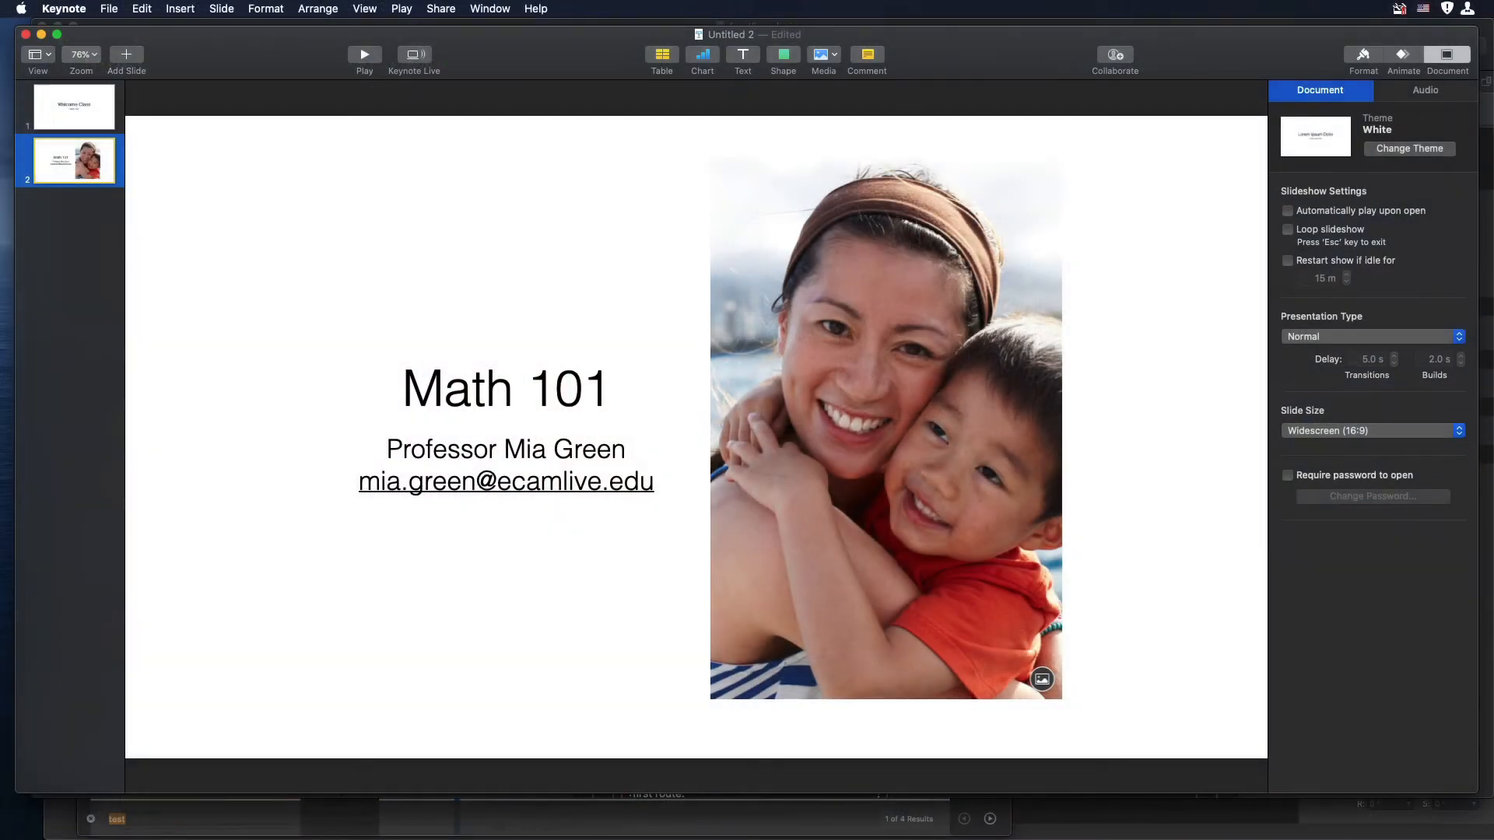
click(86, 113)
click(85, 158)
click(81, 109)
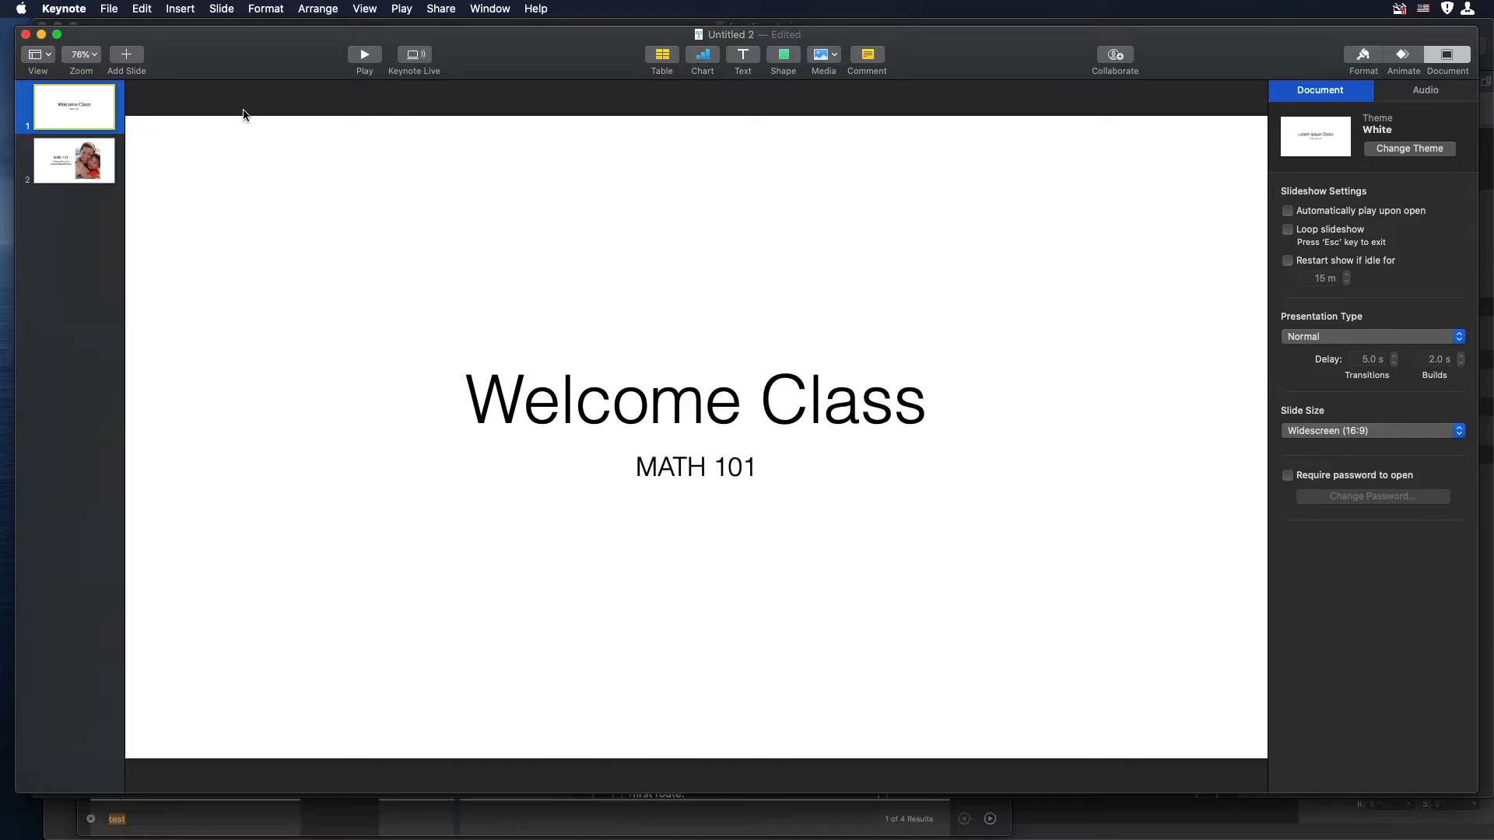
click(82, 175)
click(76, 109)
click(78, 151)
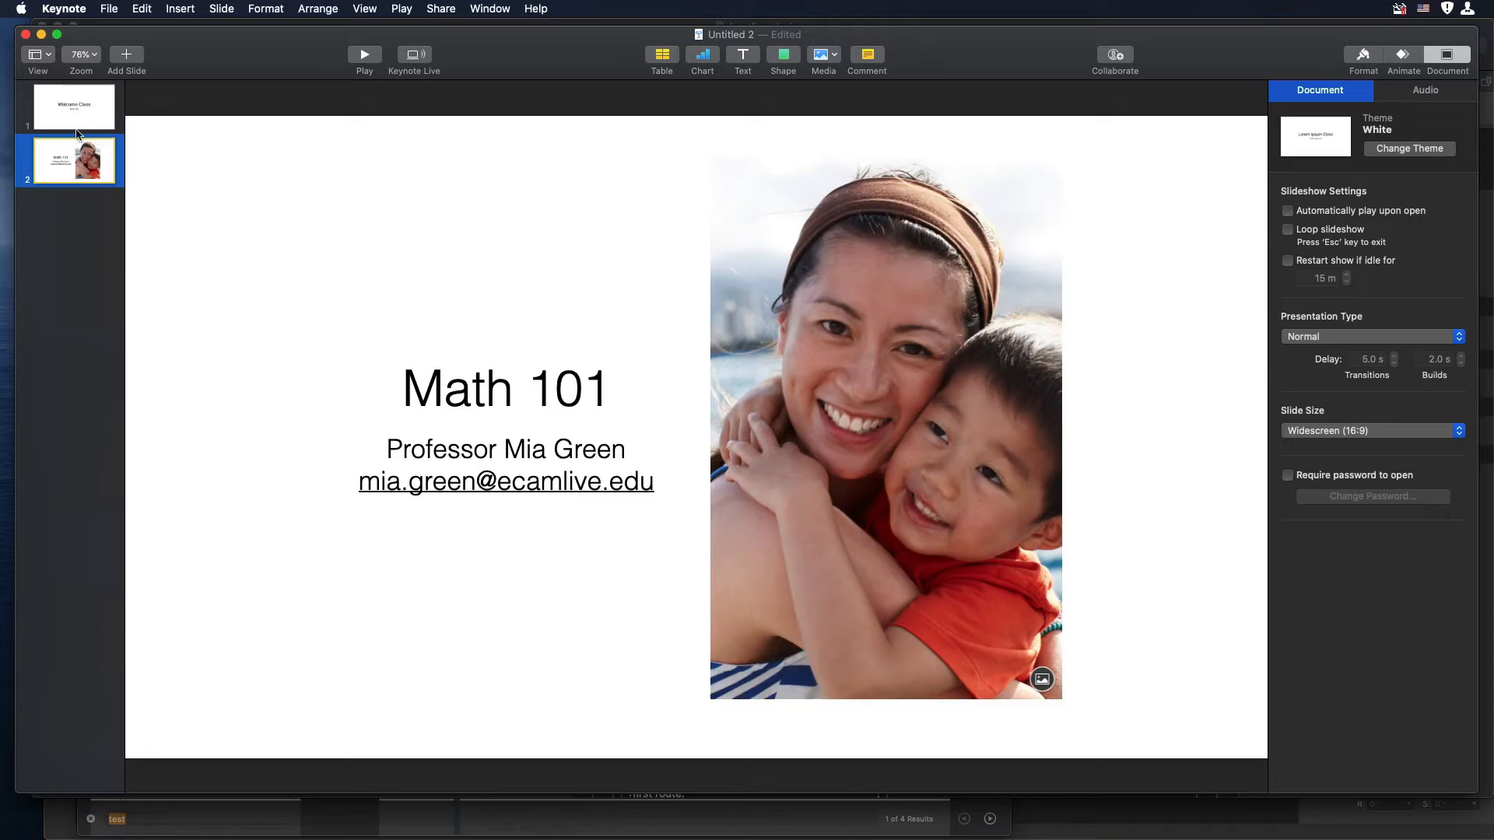
click(79, 112)
click(81, 153)
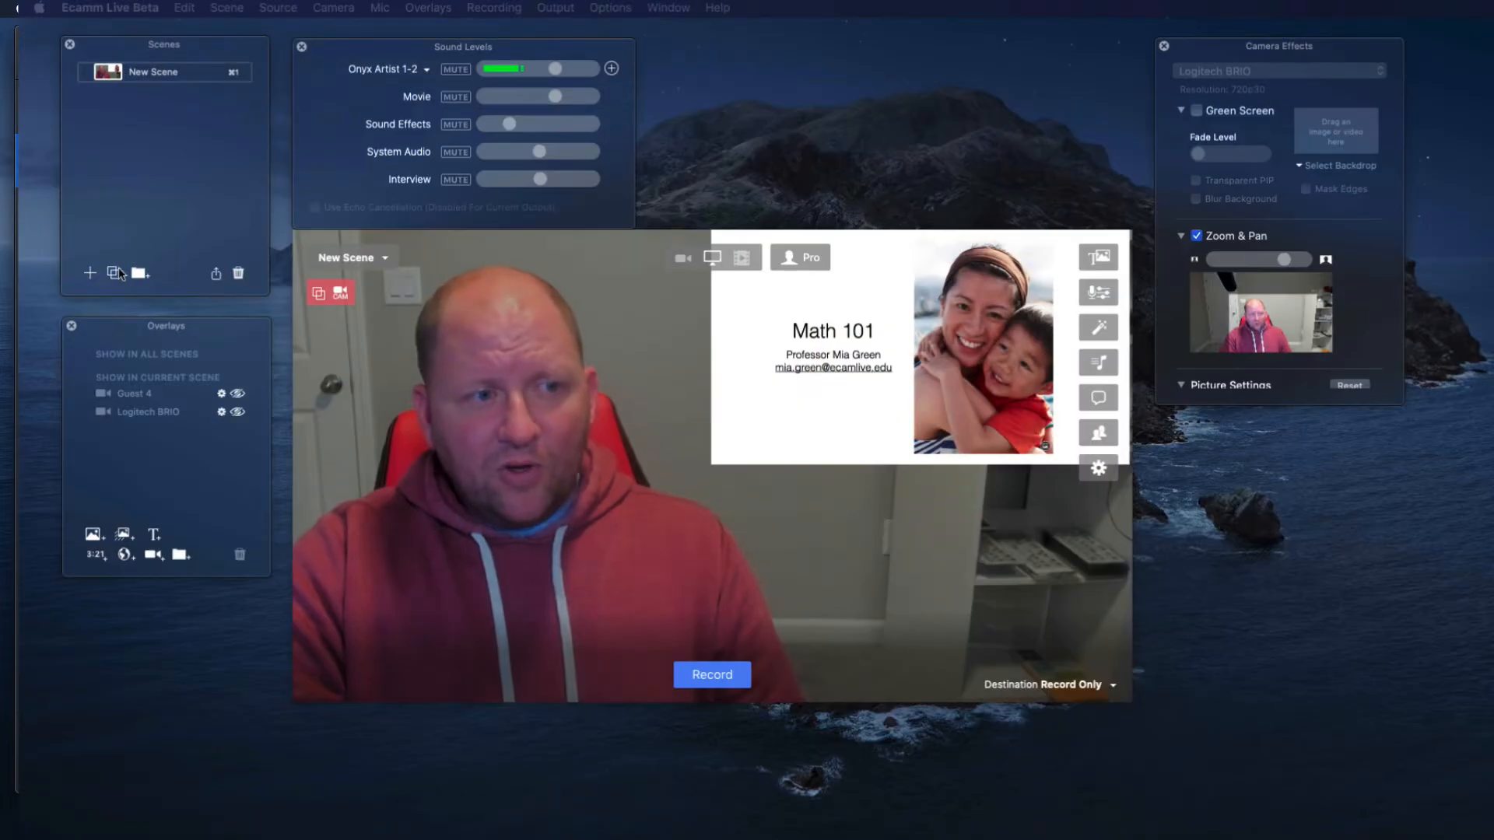
- Add a new empty scene in Ecamm Live and set it to screen sharing with the camera as picture-in-picture
click(90, 273)
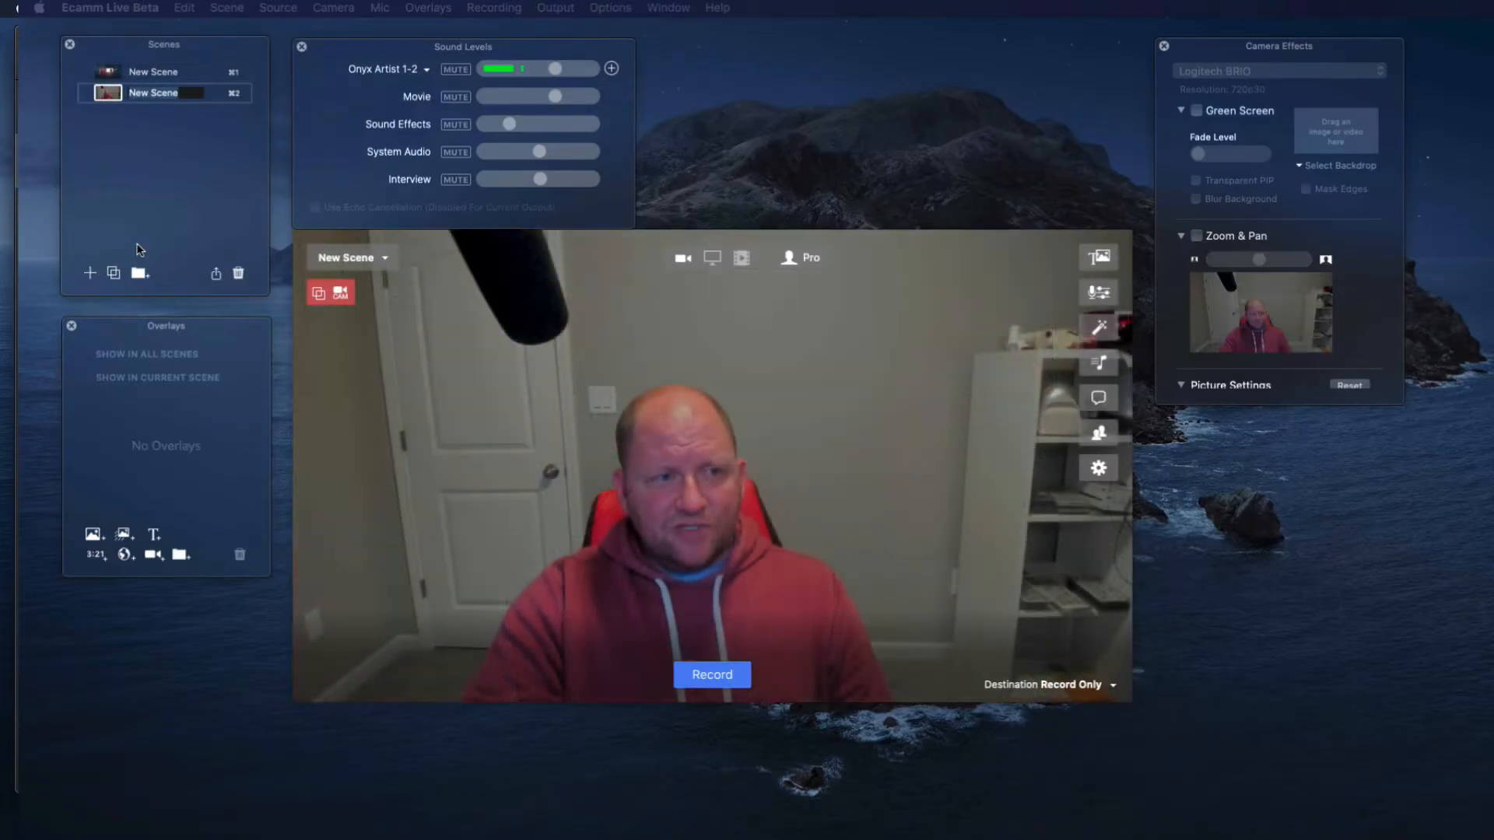
mouse_move(725, 281)
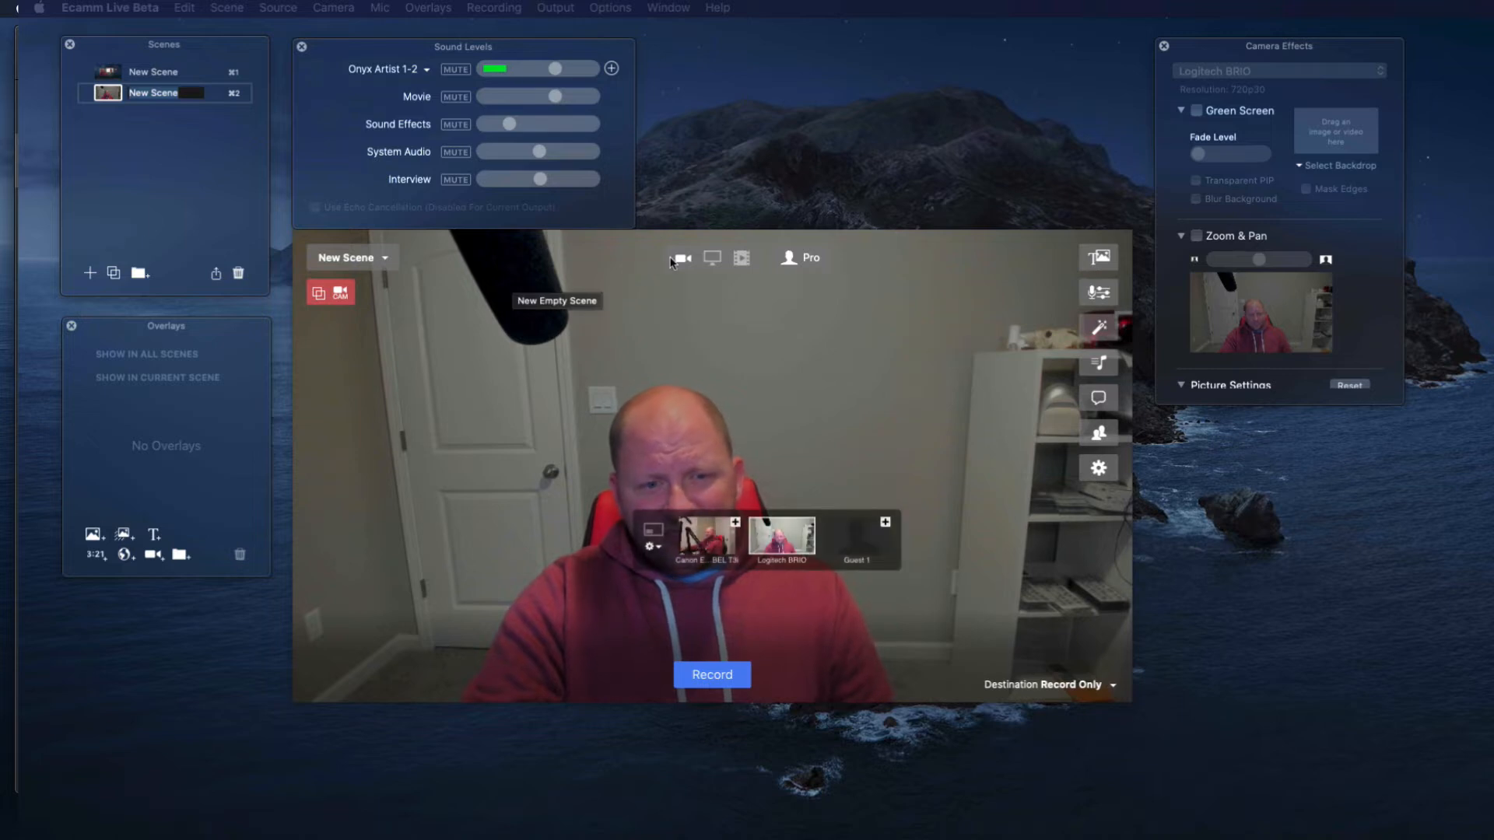
click(712, 259)
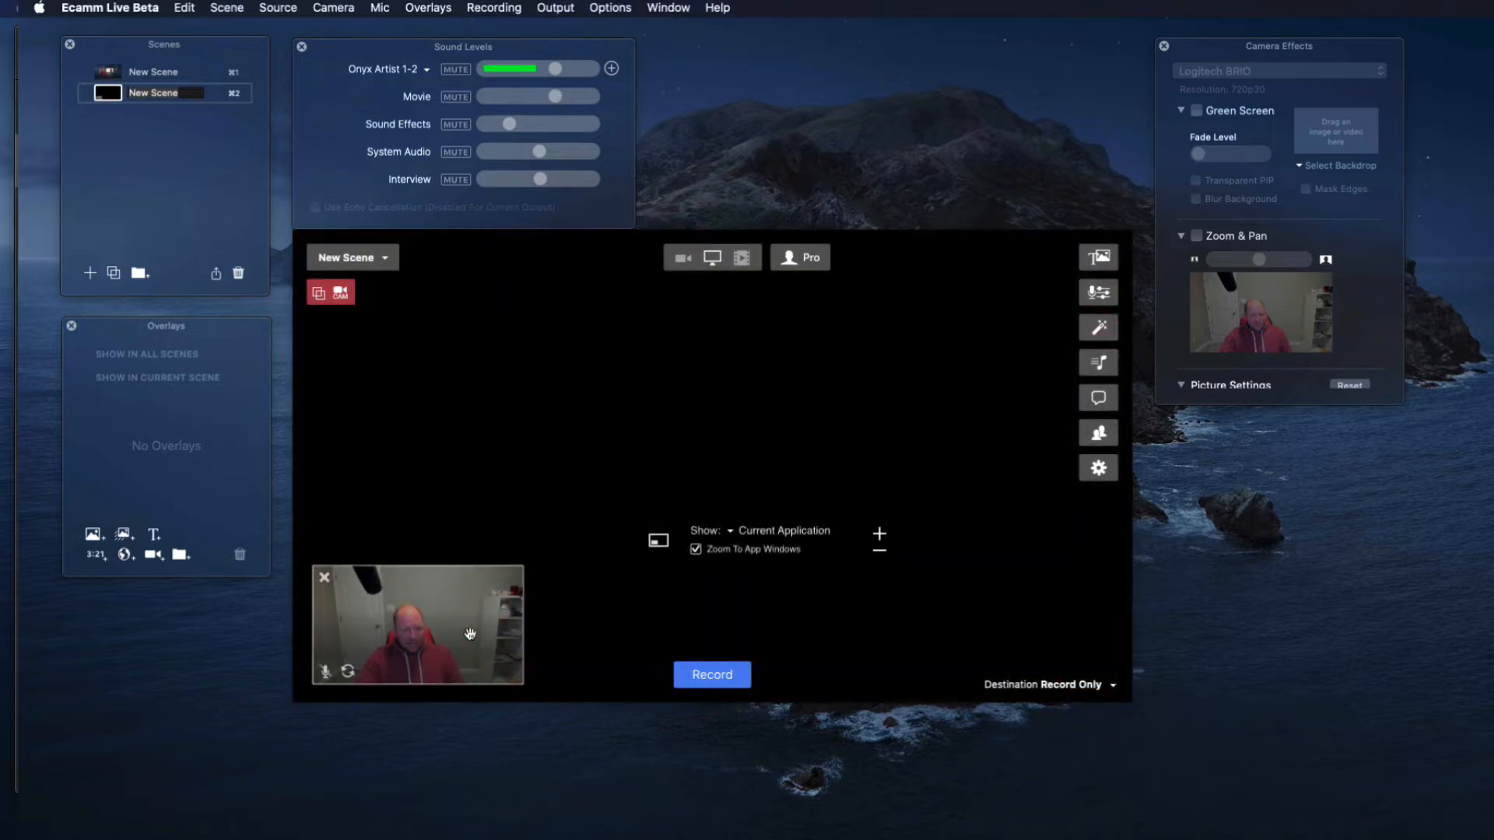
click(659, 545)
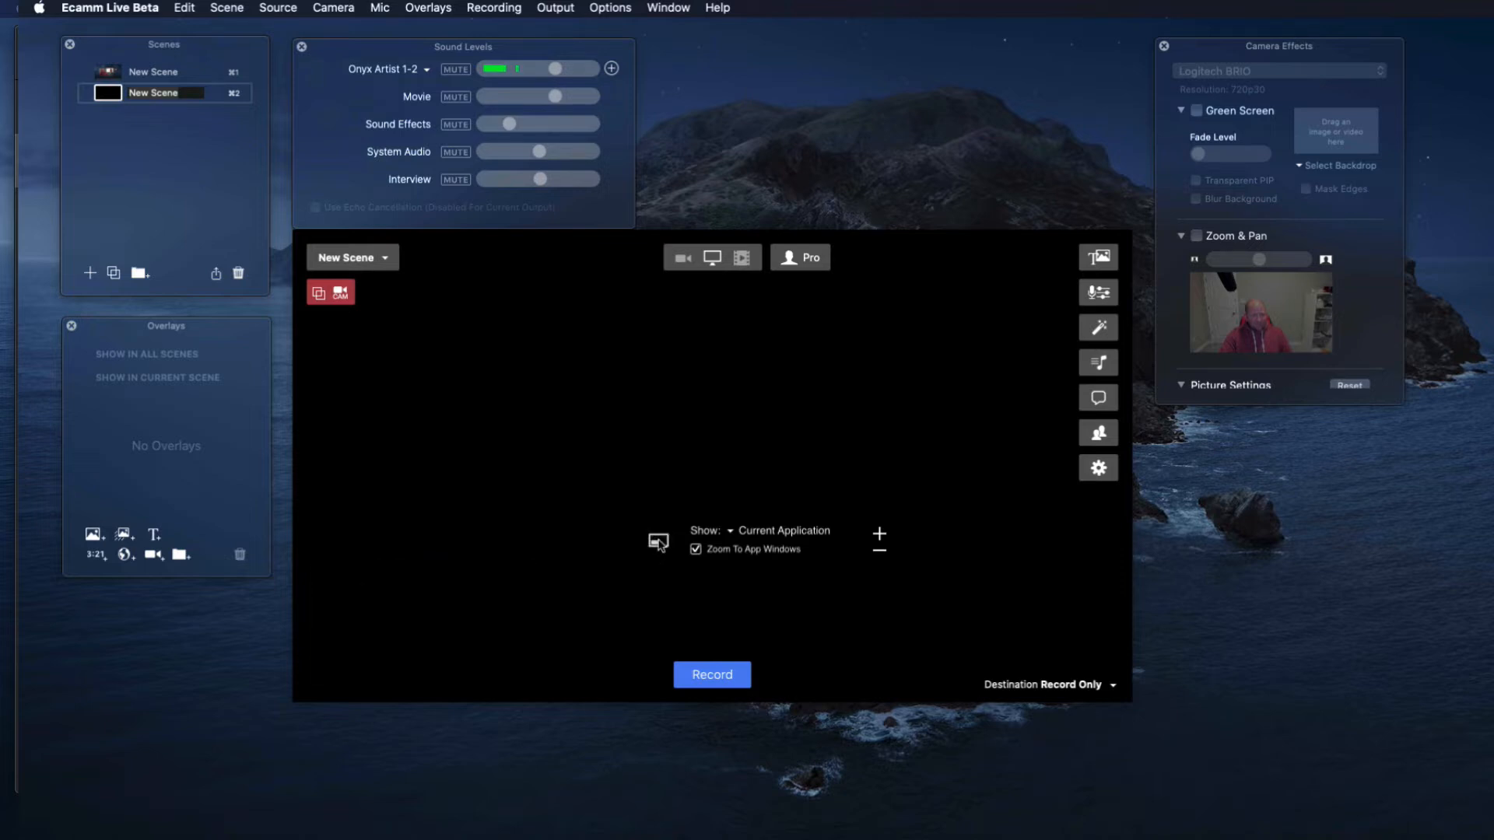
click(659, 545)
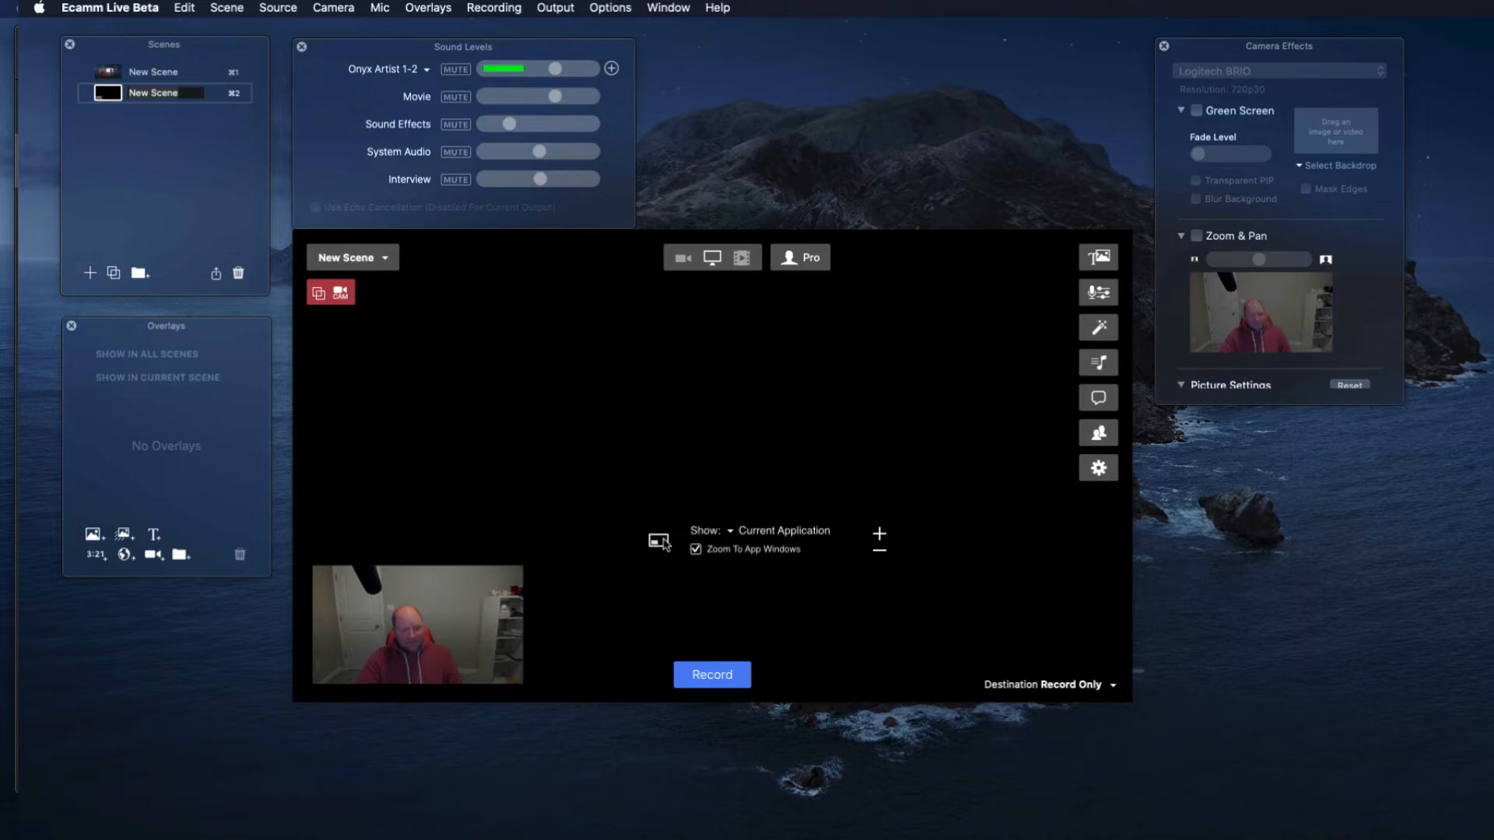
- Try the Secondary Display as the shared screen, and set it to Primary Display instead
click(734, 533)
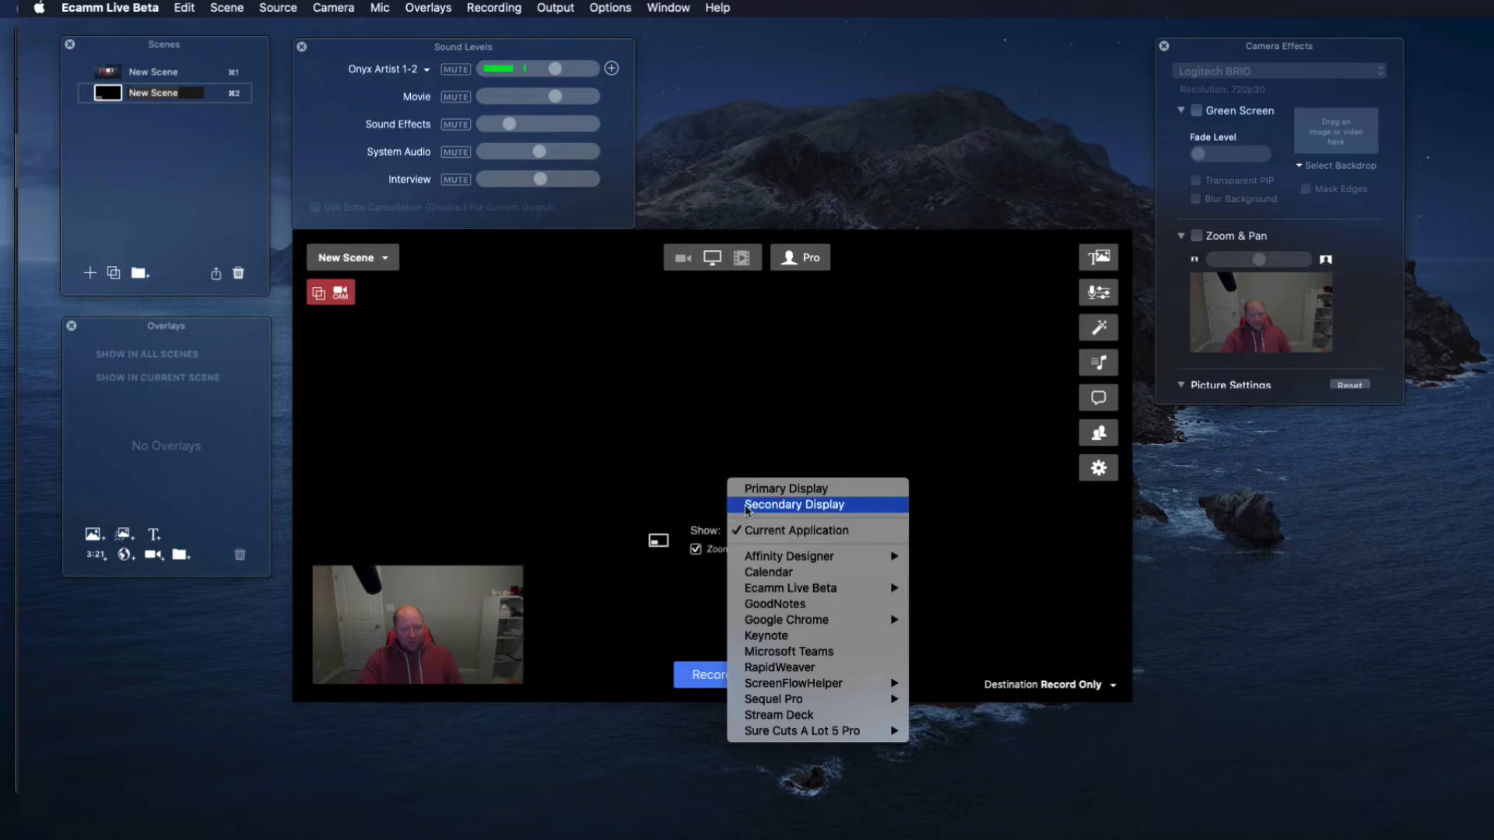
click(747, 505)
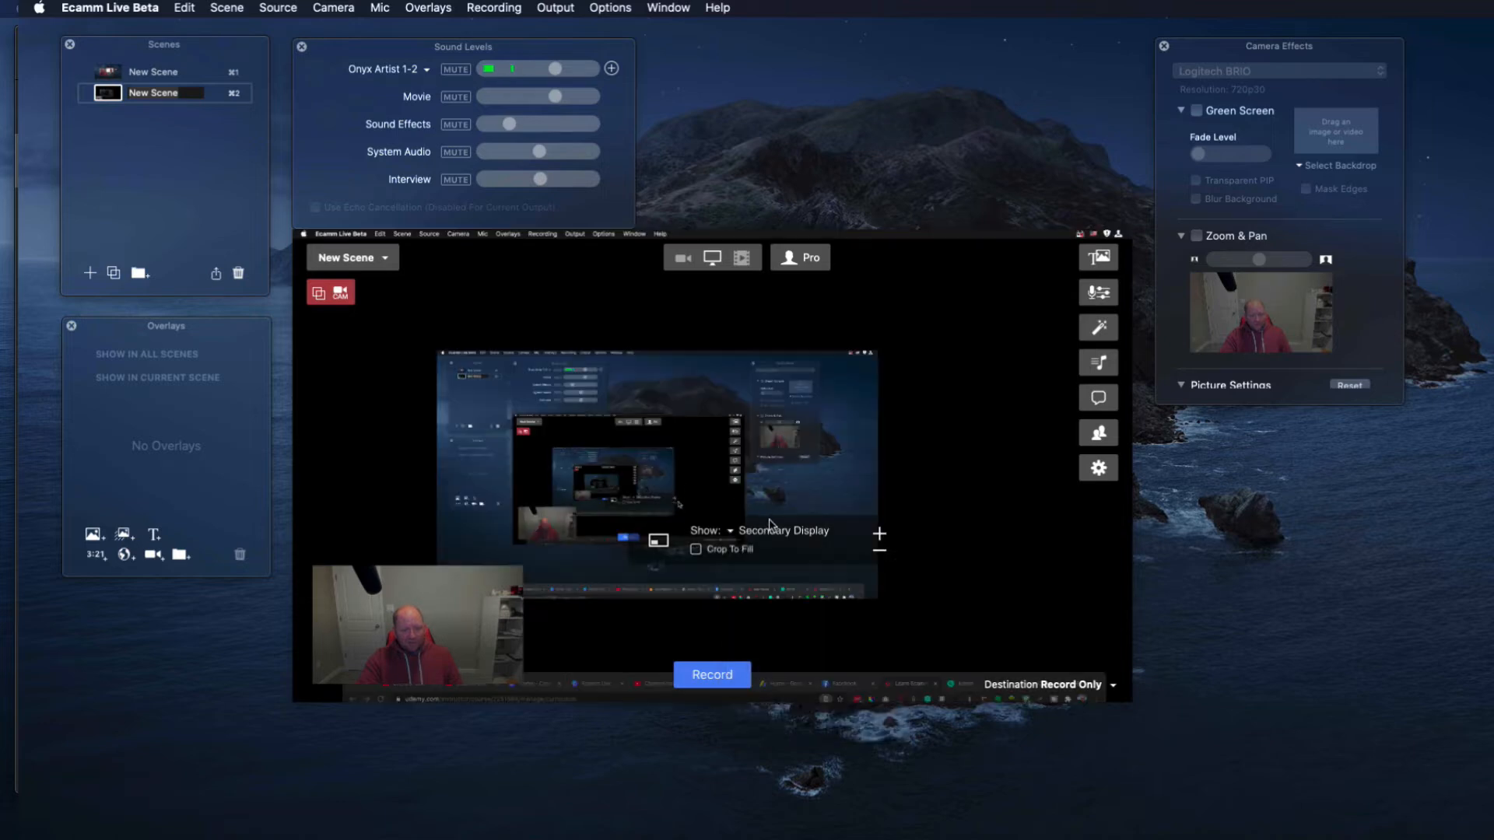
click(770, 526)
click(773, 513)
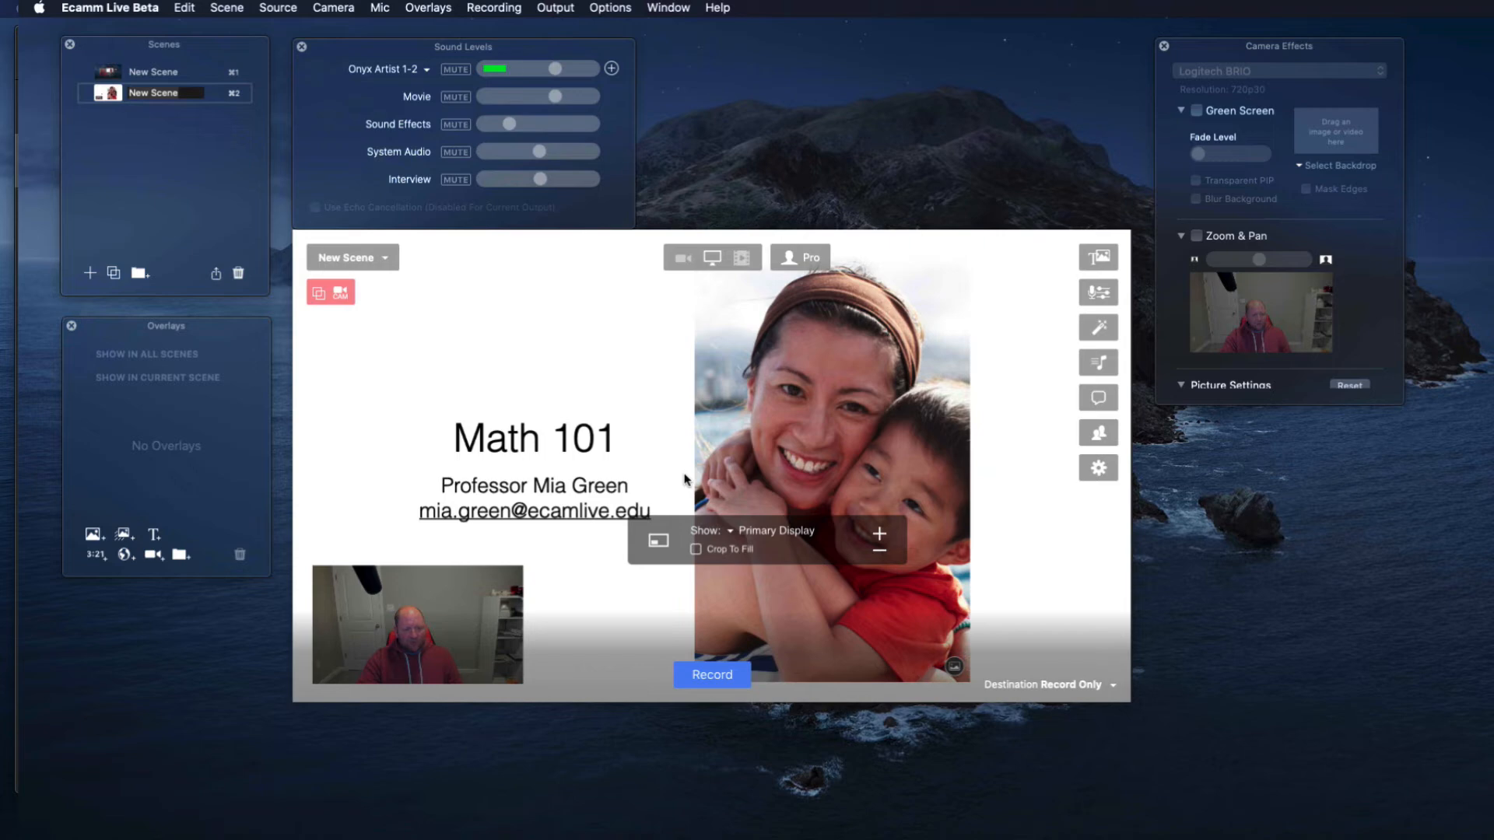
- Make the camera full frame with the slide as the inset, and enlarge the inset in the preview's upper-right corner
mouse_move(515, 582)
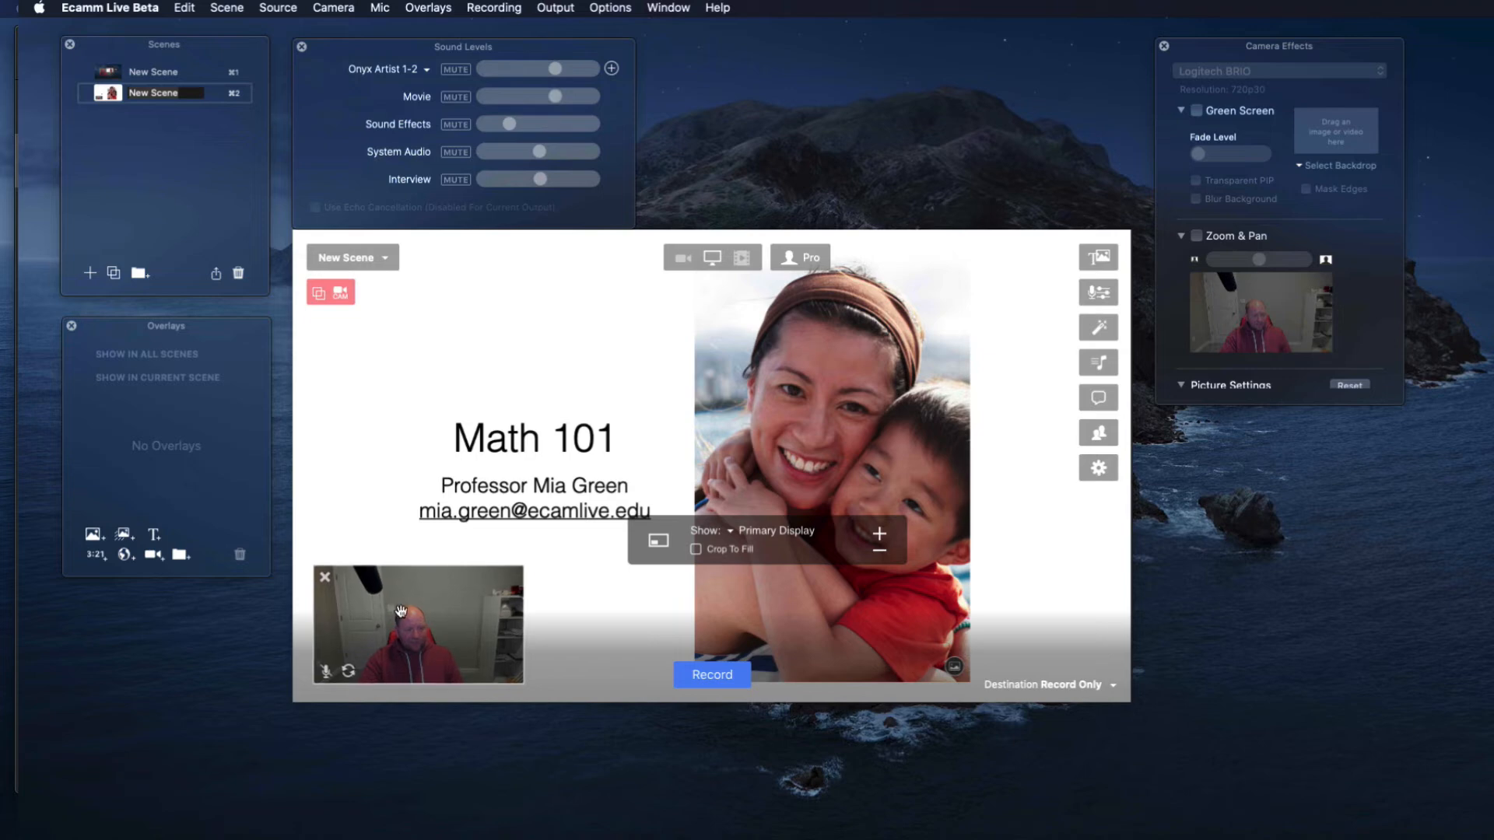
drag(400, 611, 921, 268)
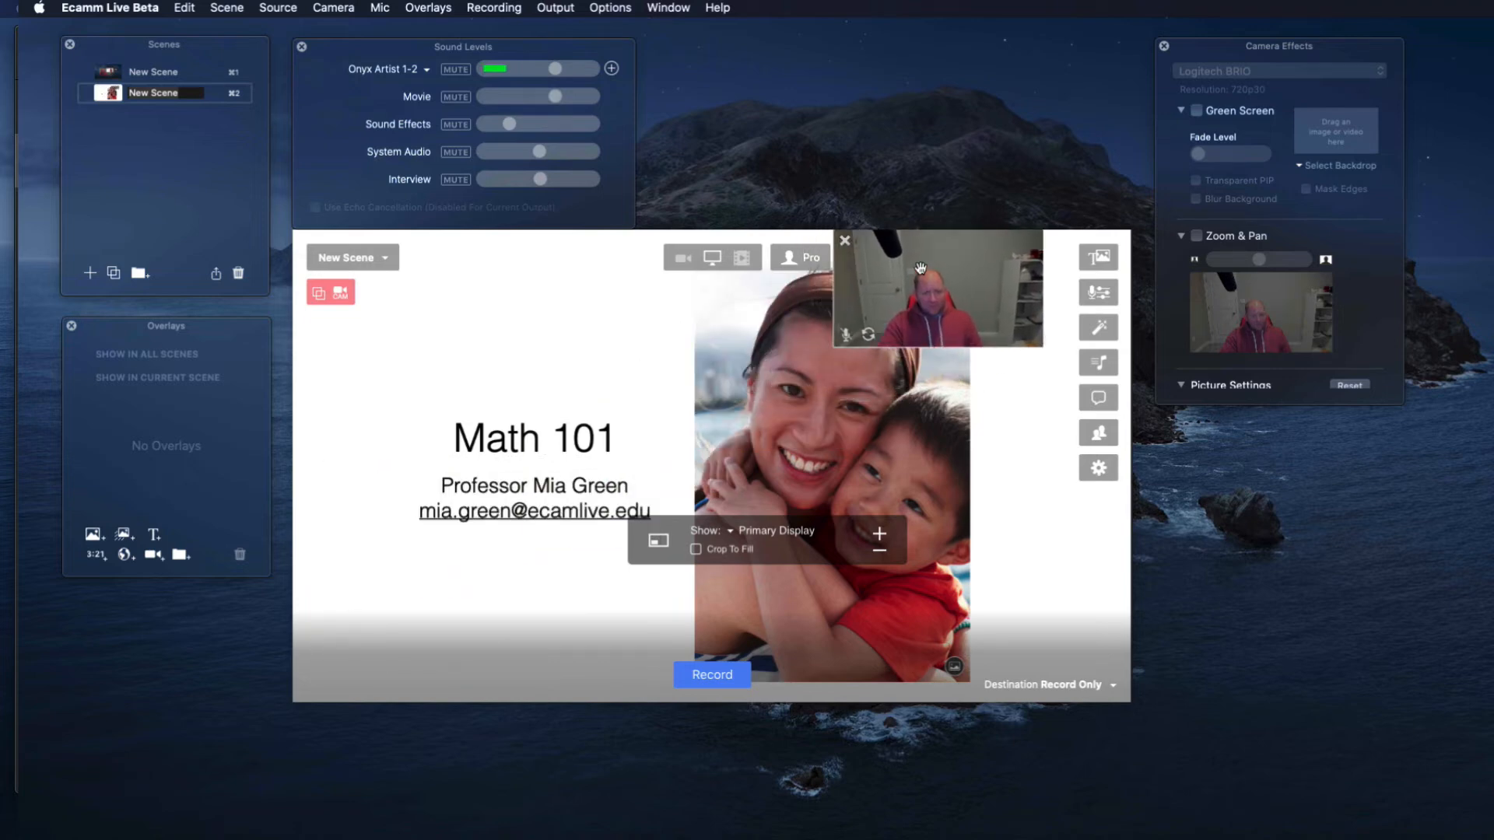
click(868, 335)
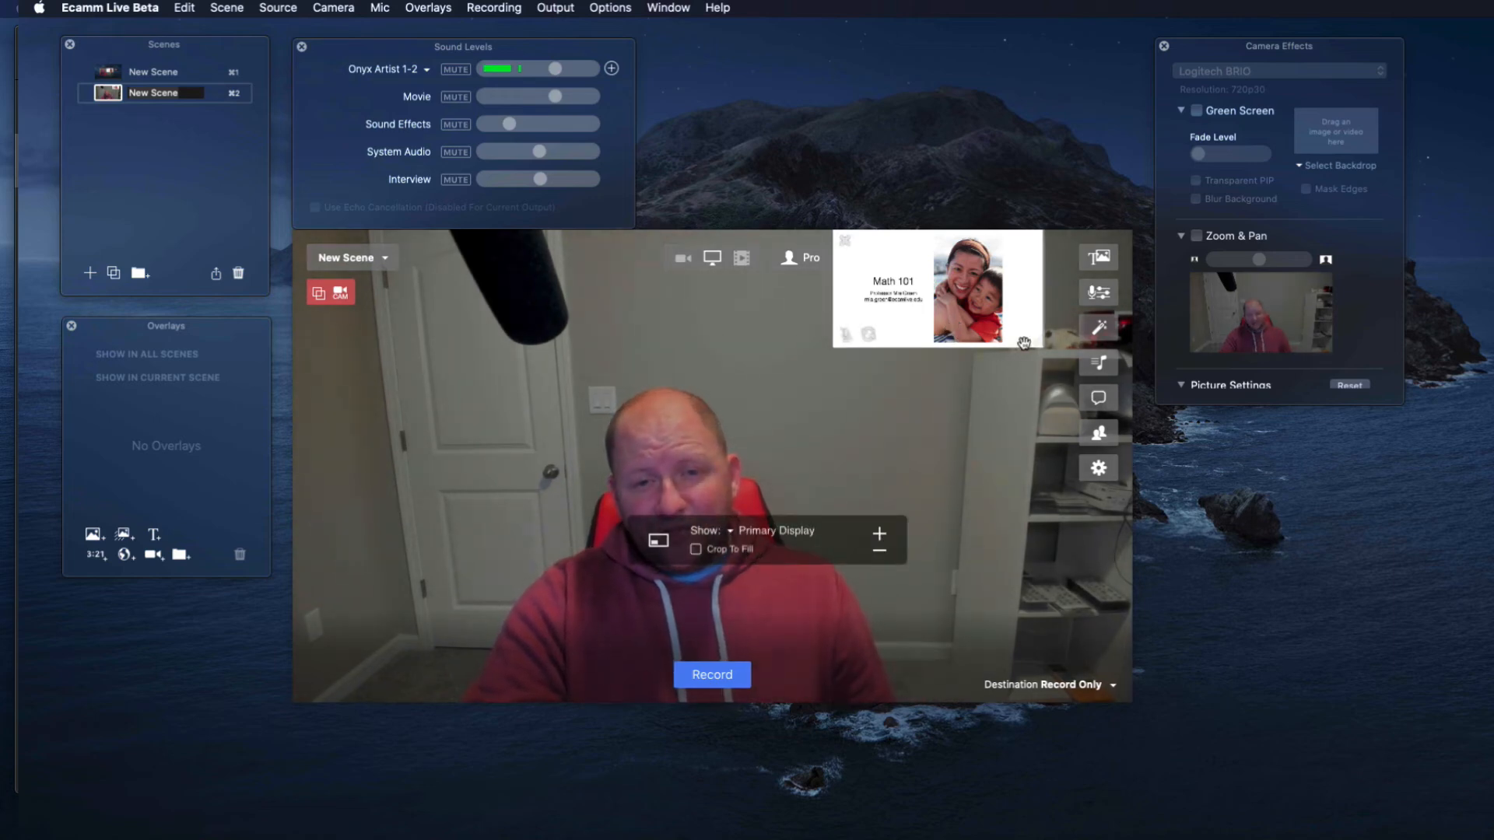
drag(1031, 340, 1130, 439)
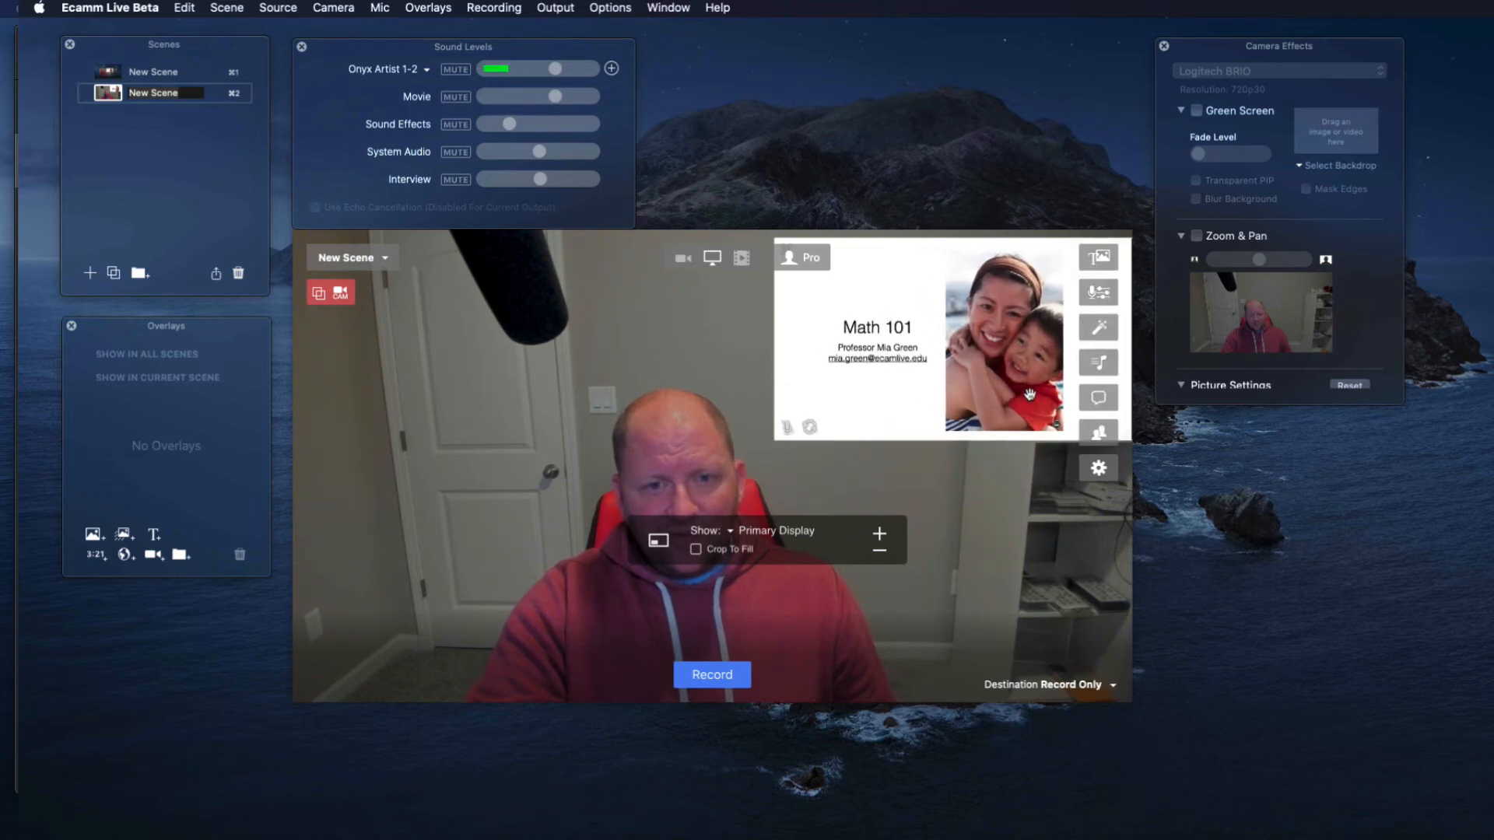
drag(1035, 393, 1026, 382)
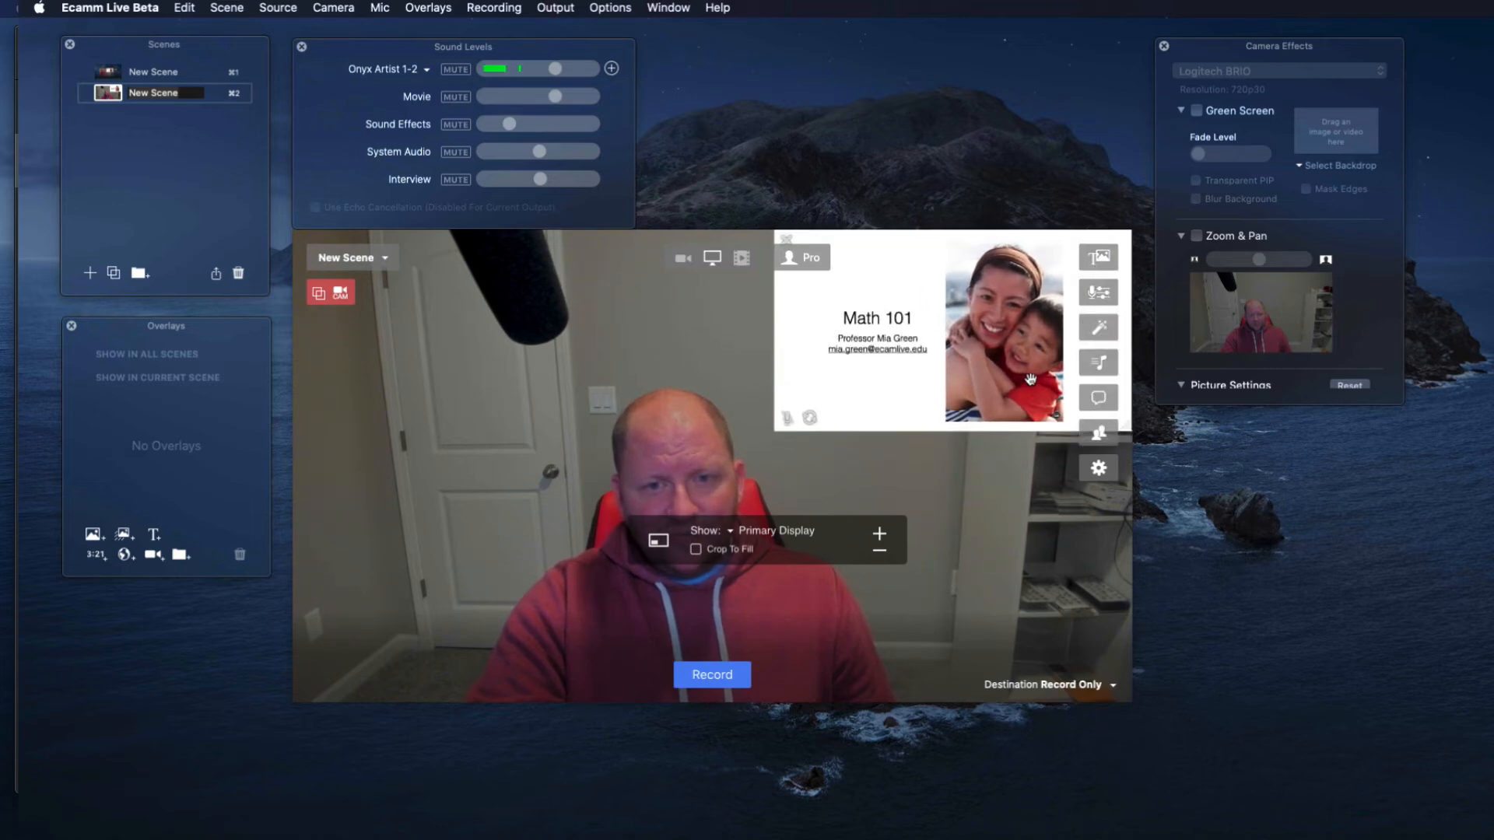
- Enable Zoom & Pan for the camera, zoom in and pan so the presenter sits beside the slide inset
click(1198, 236)
drag(1254, 256, 1292, 260)
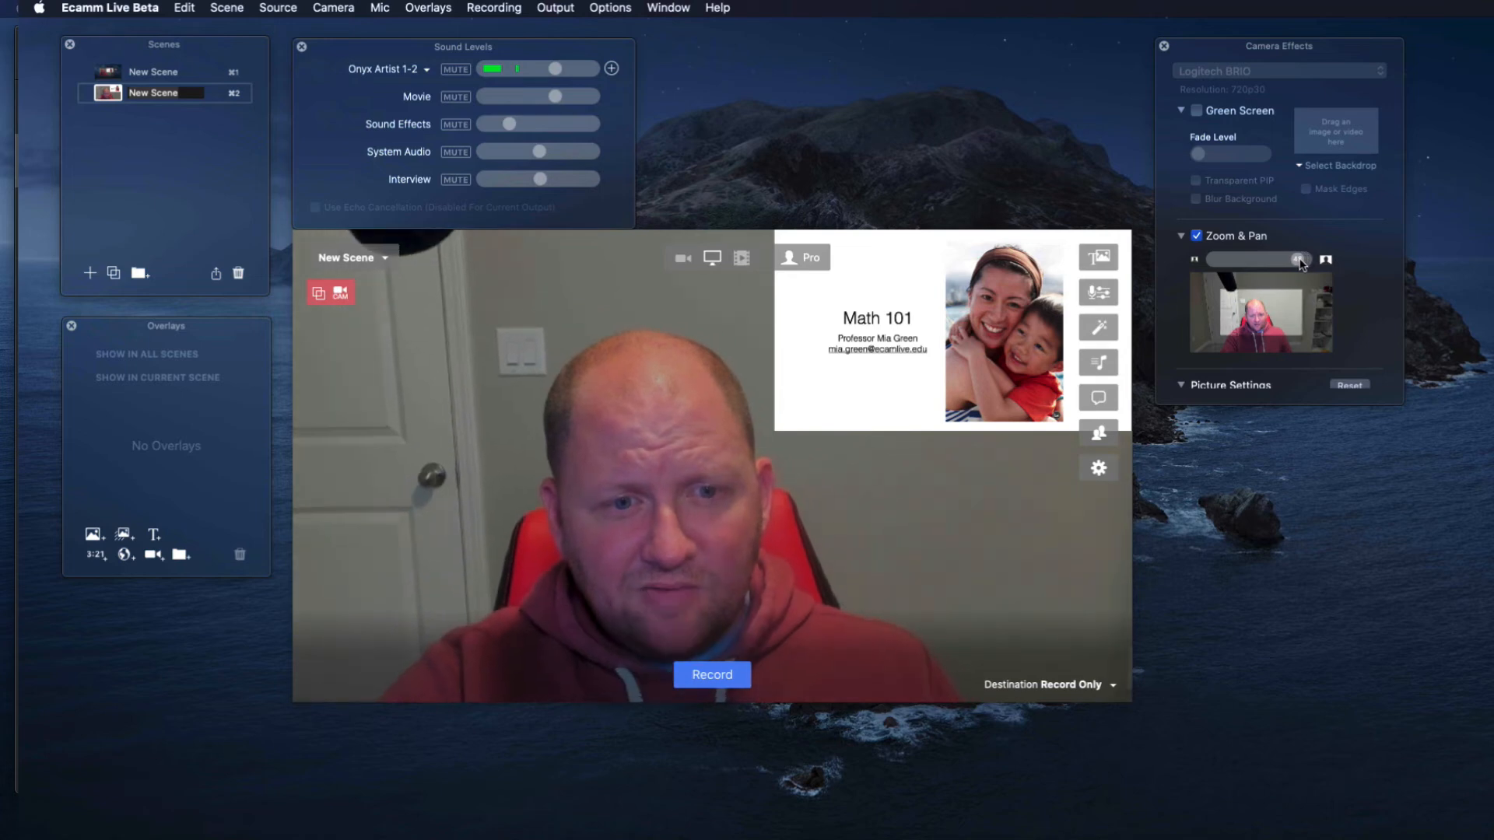
drag(1256, 307, 1263, 319)
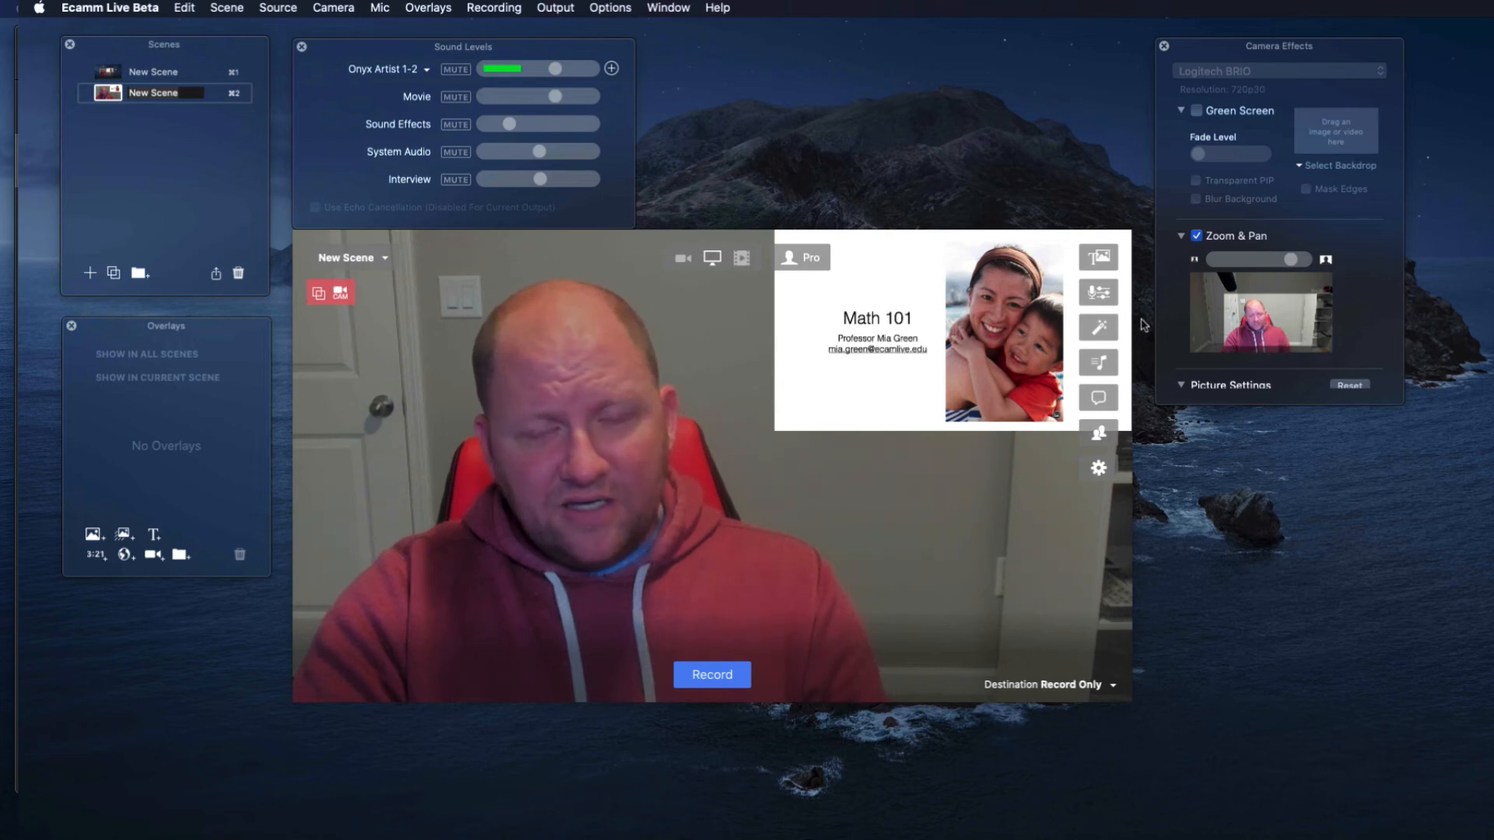
- Zoom the shared slide in and out inside the inset to adjust how it fills the frame
mouse_move(796, 359)
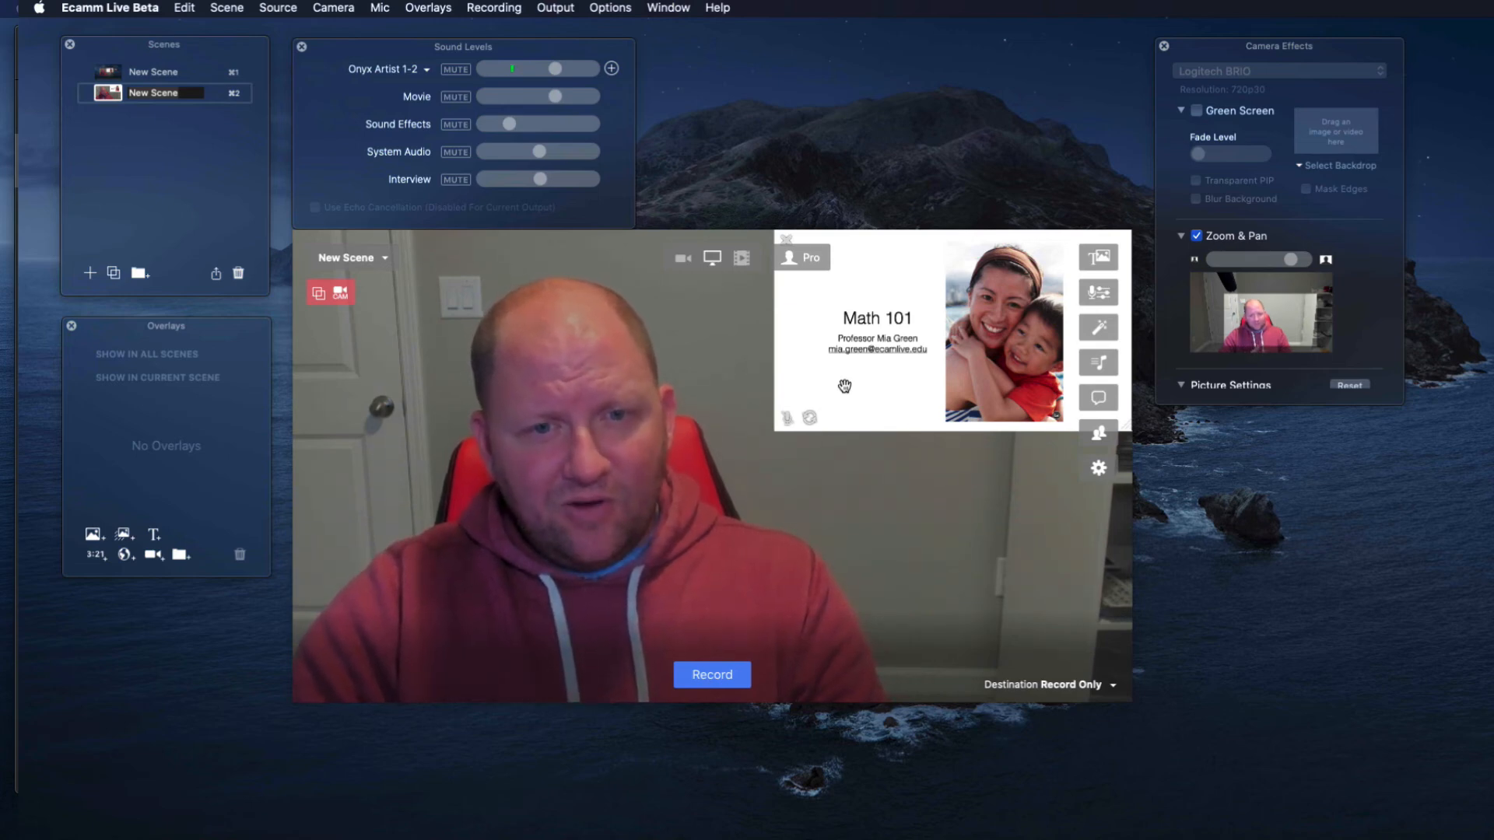
mouse_move(891, 386)
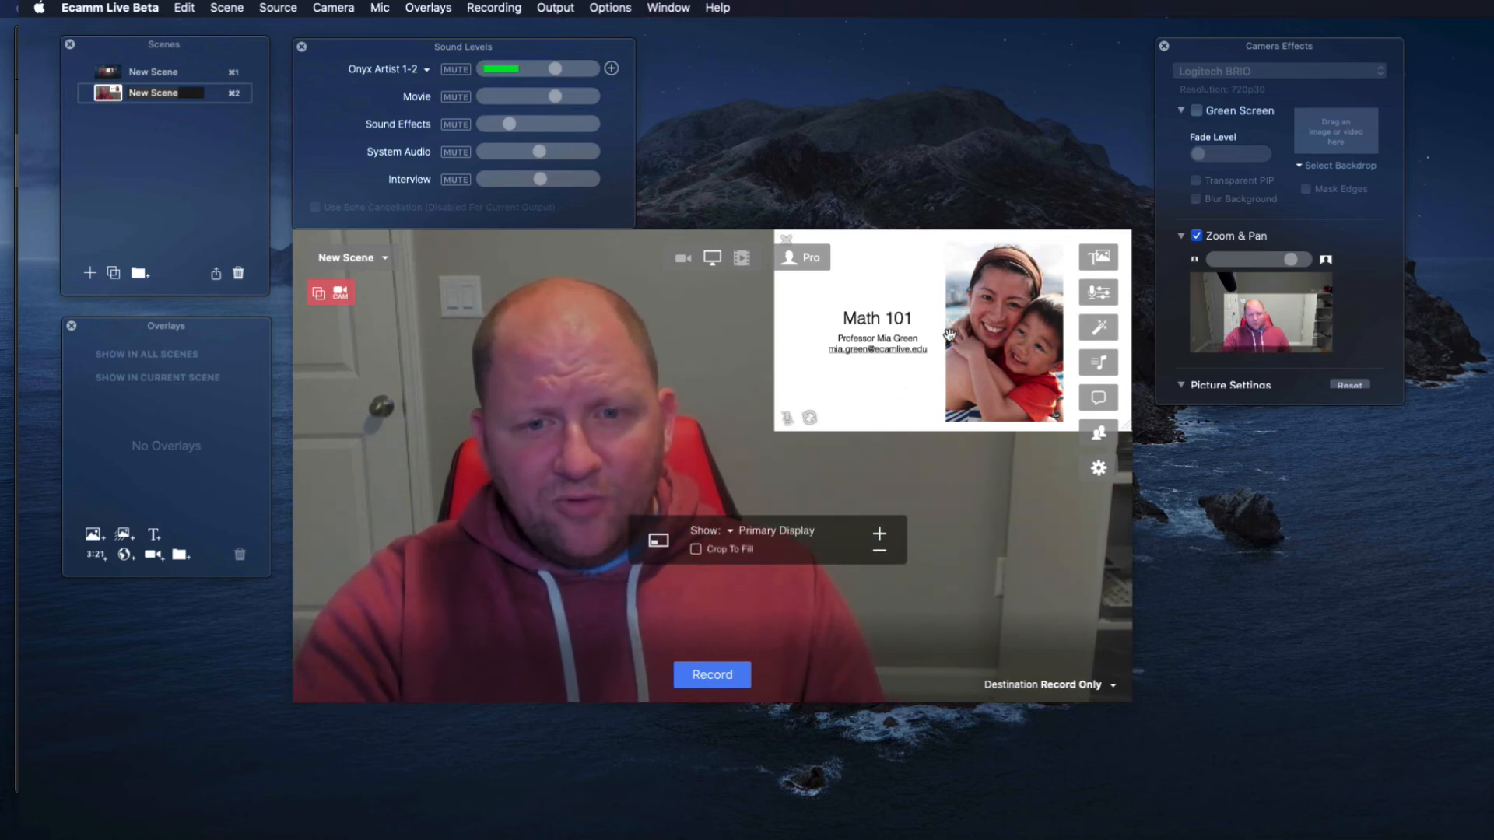
scroll(949, 334, up, 3)
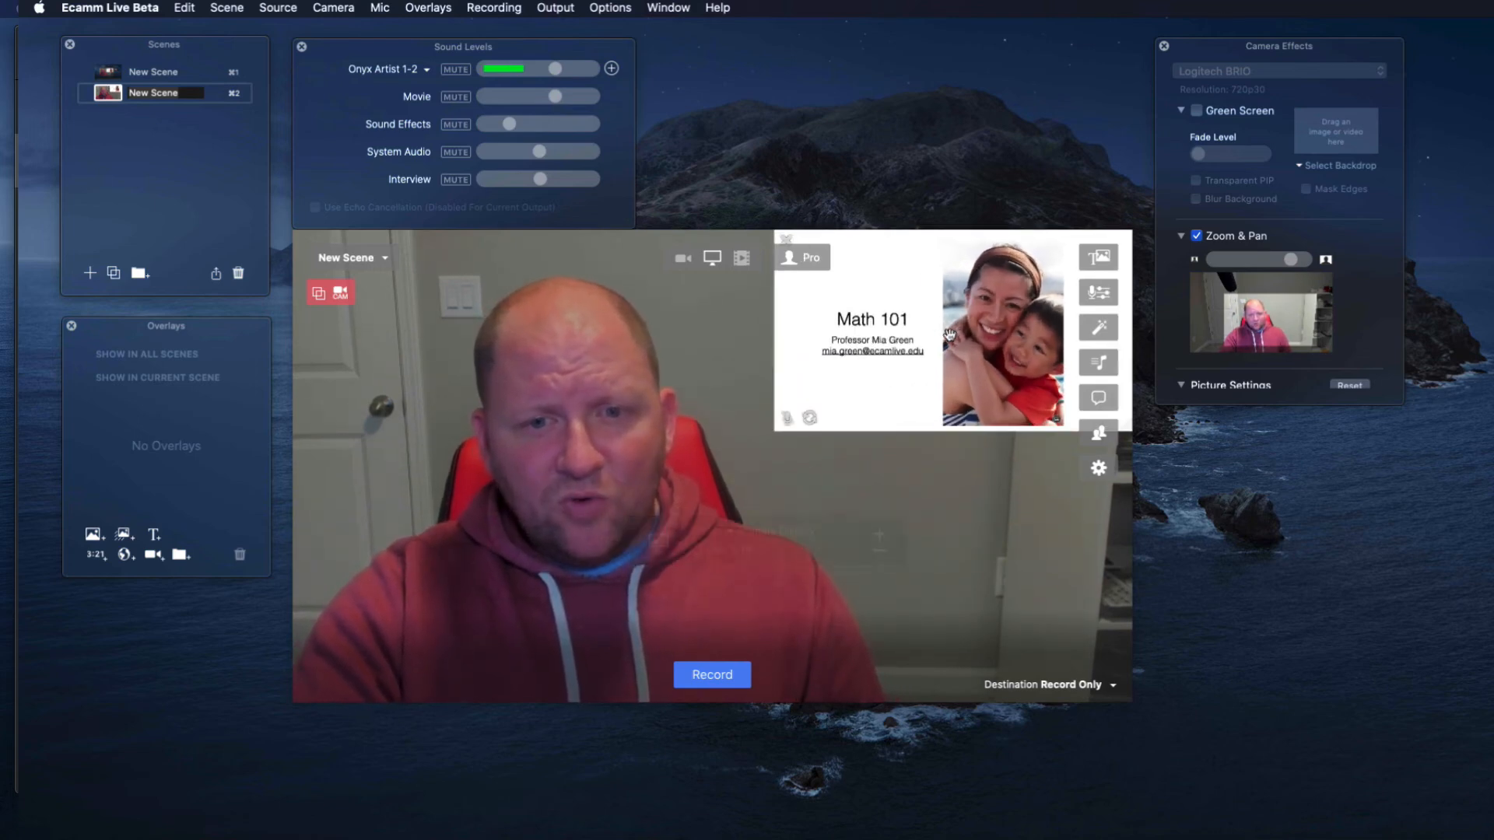
scroll(945, 334, down, 3)
scroll(915, 333, up, 3)
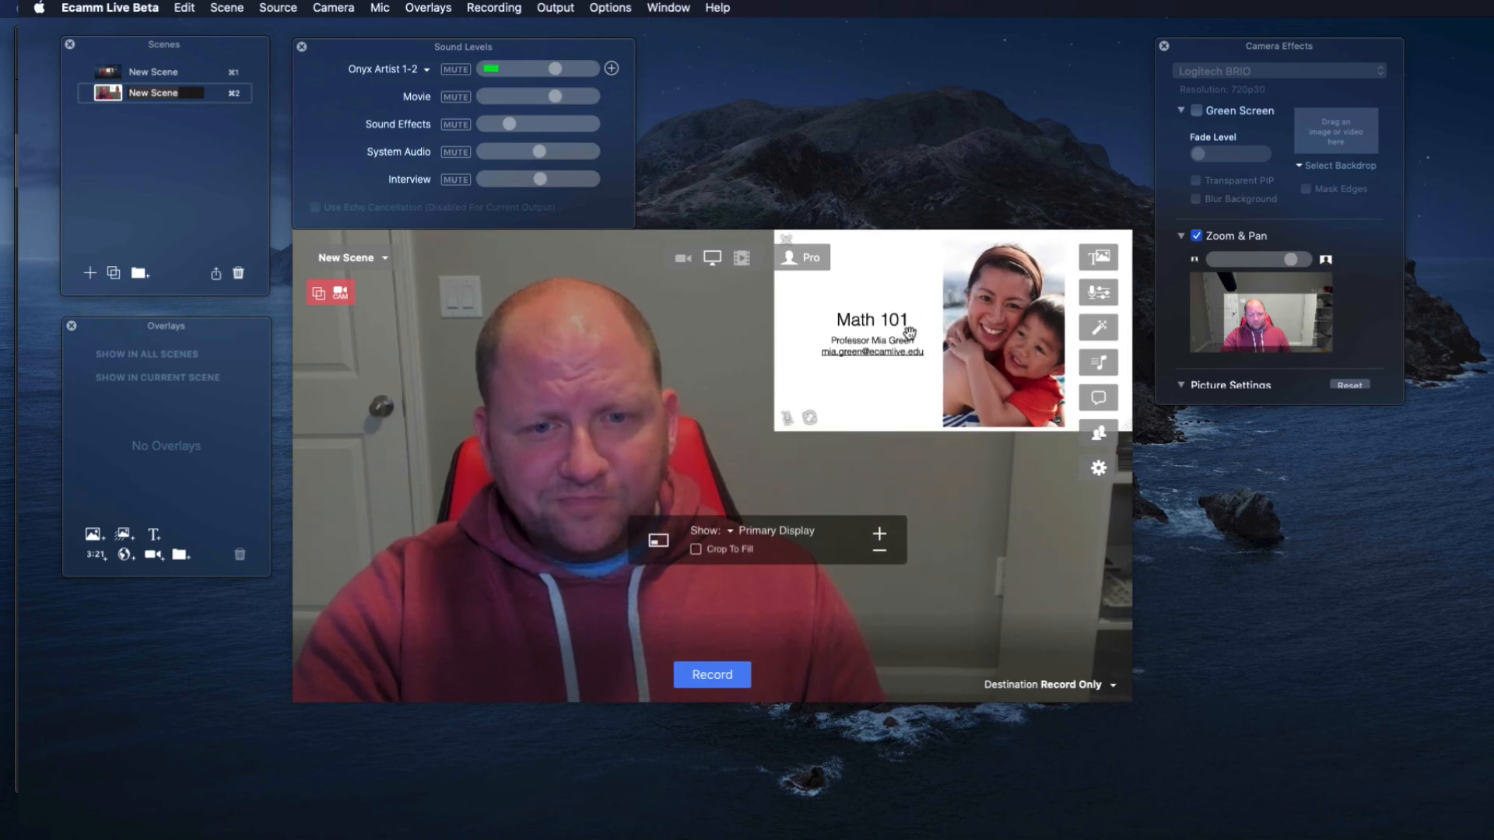
scroll(909, 333, down, 3)
scroll(907, 333, up, 3)
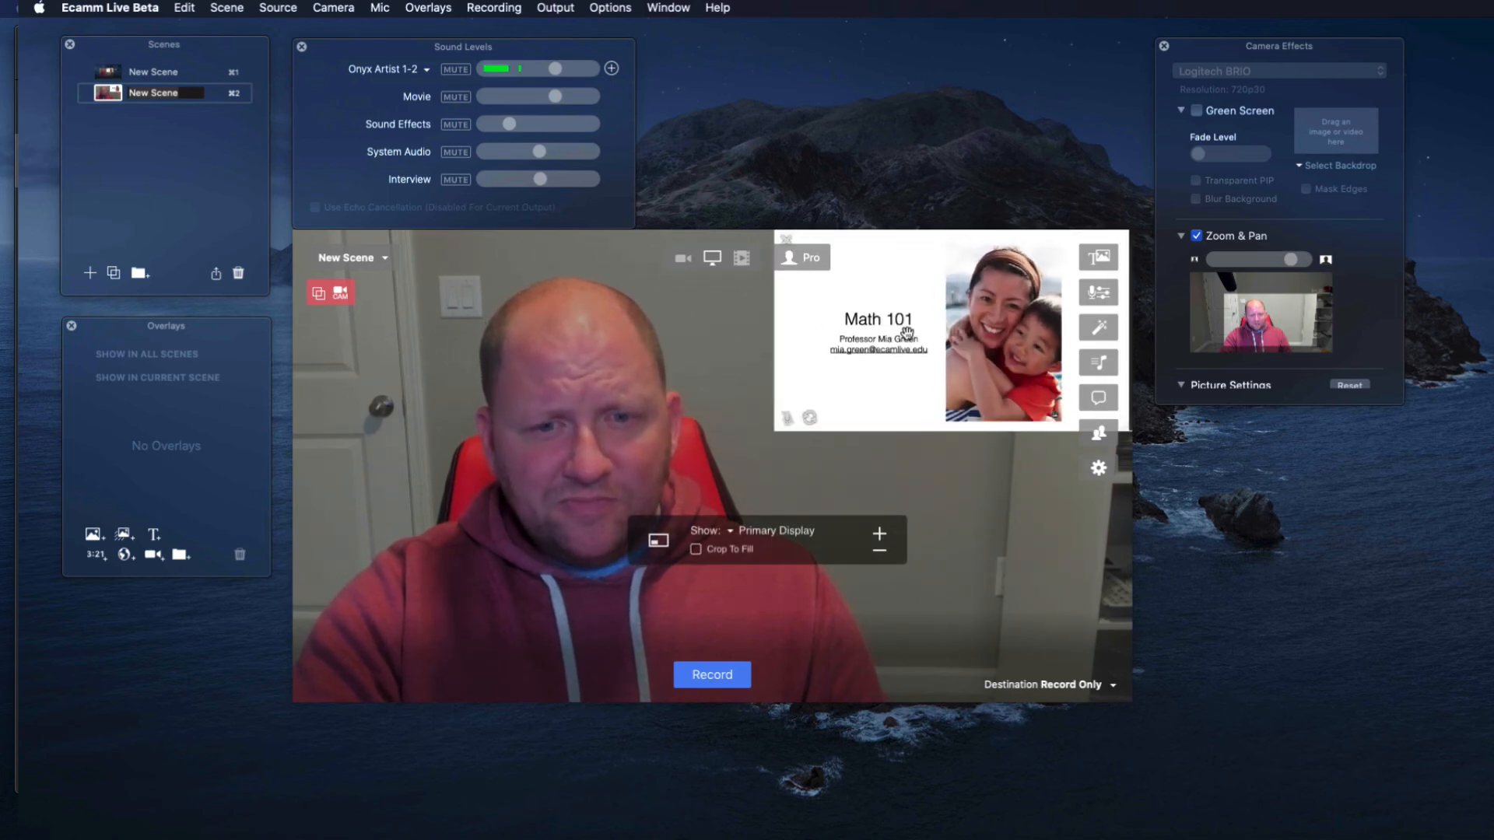
scroll(907, 334, down, 2)
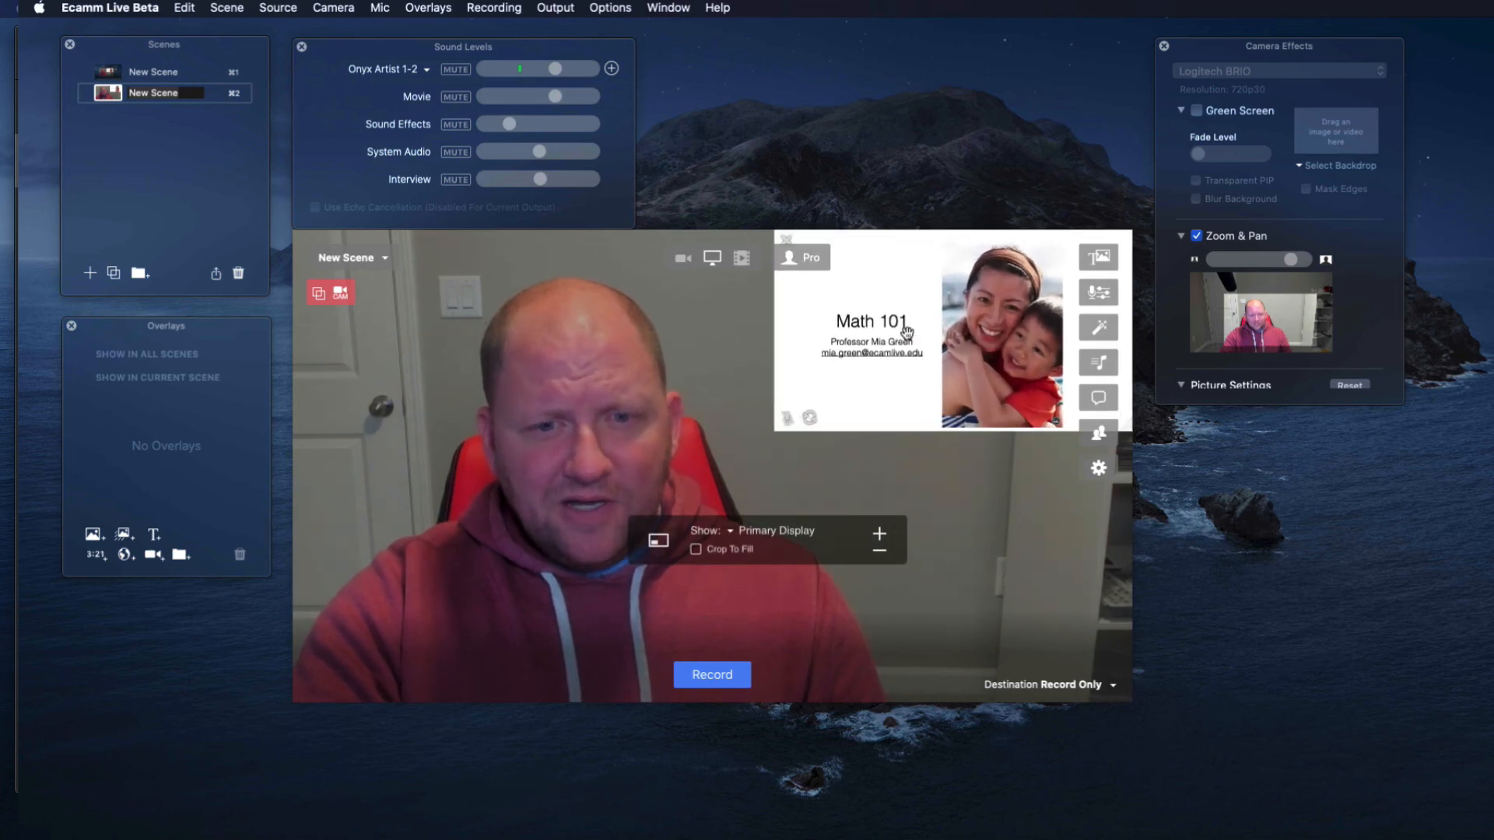
- Show the shared screen full frame, zoom it until the slide fills the preview, and swap it back to the inset
click(812, 425)
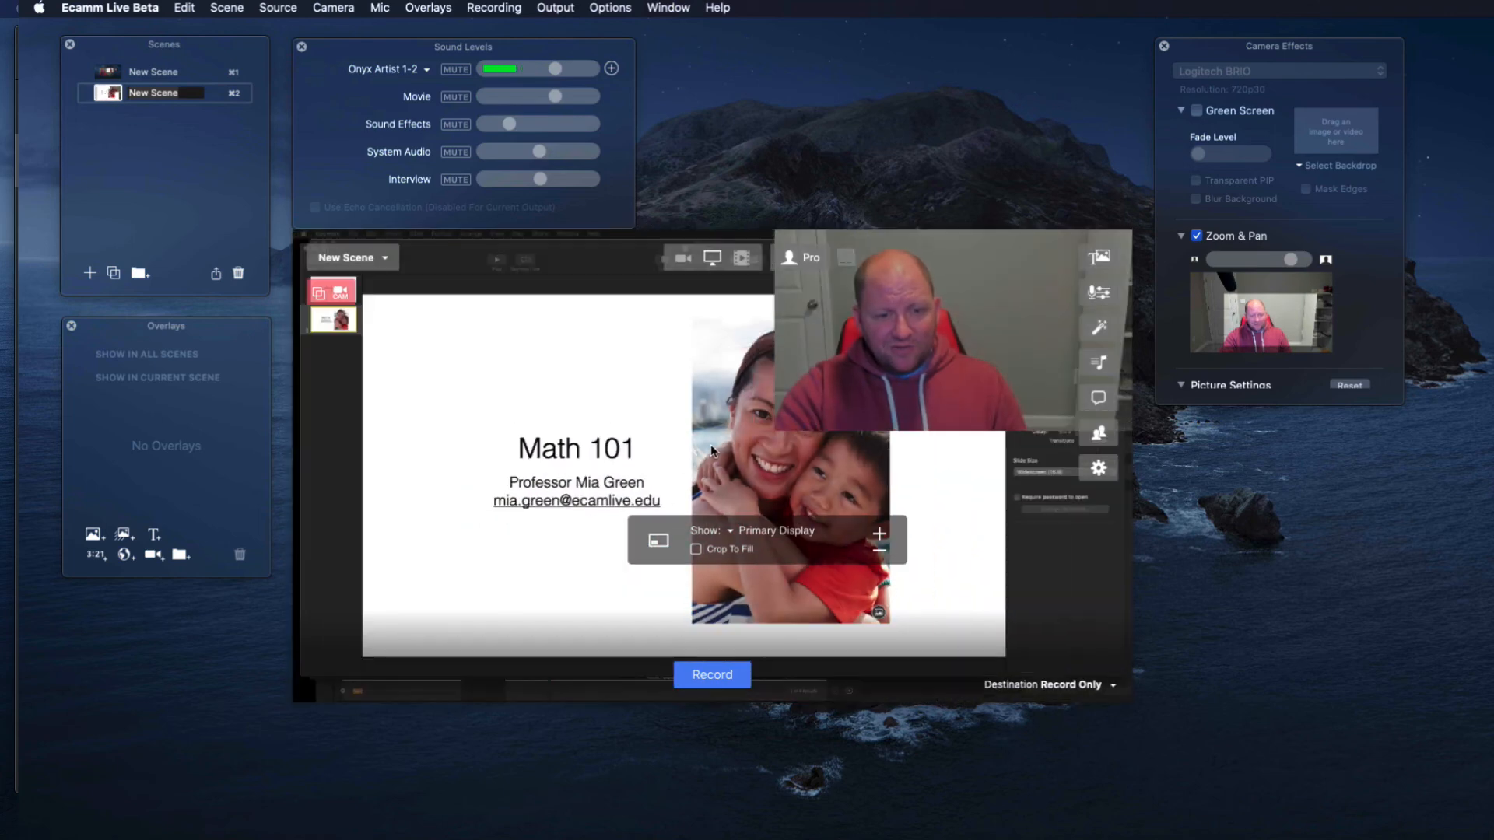
scroll(711, 445, up, 3)
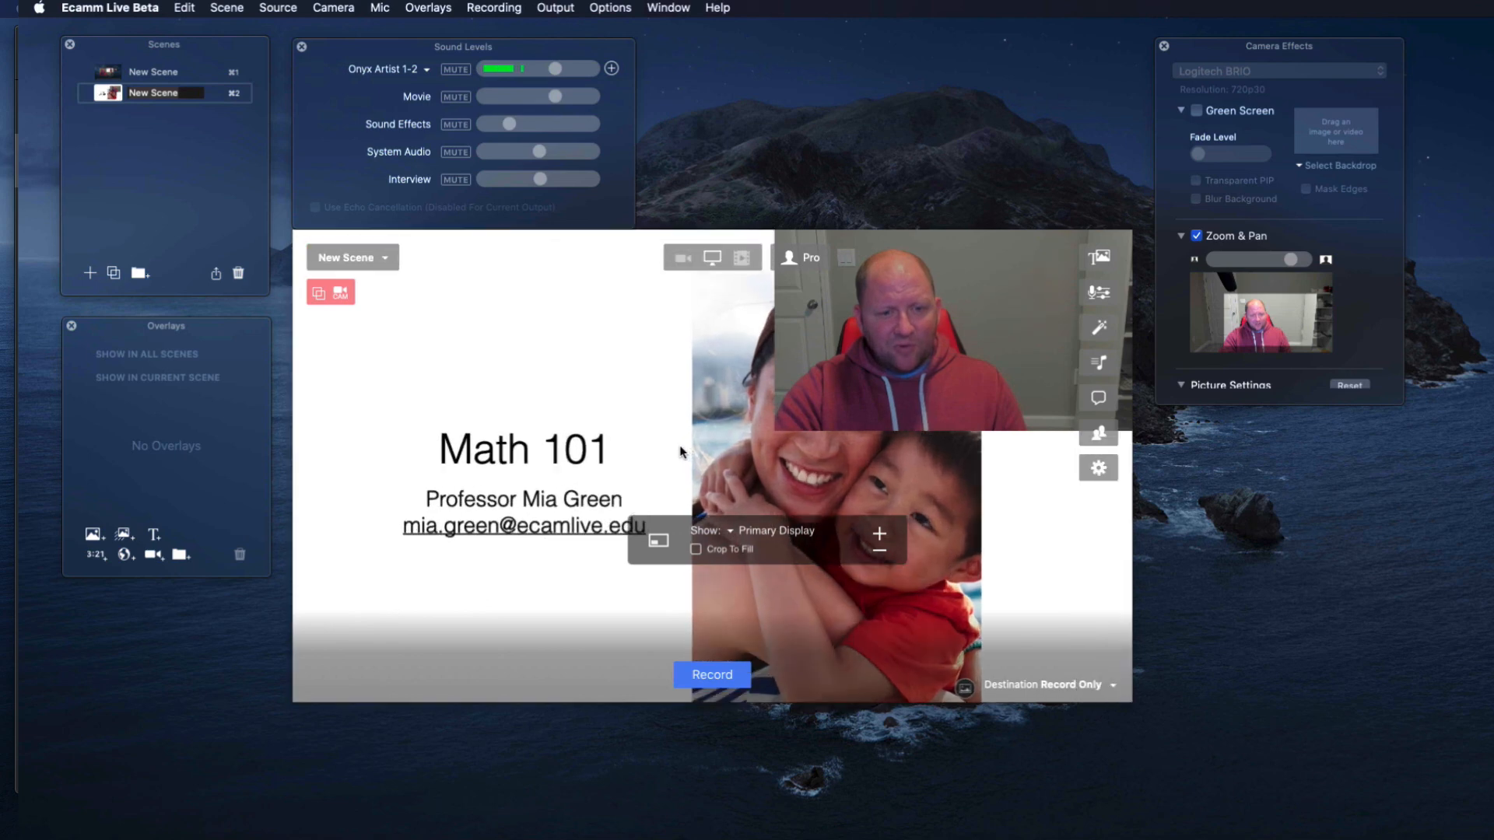
scroll(680, 451, down, 1)
scroll(681, 451, up, 1)
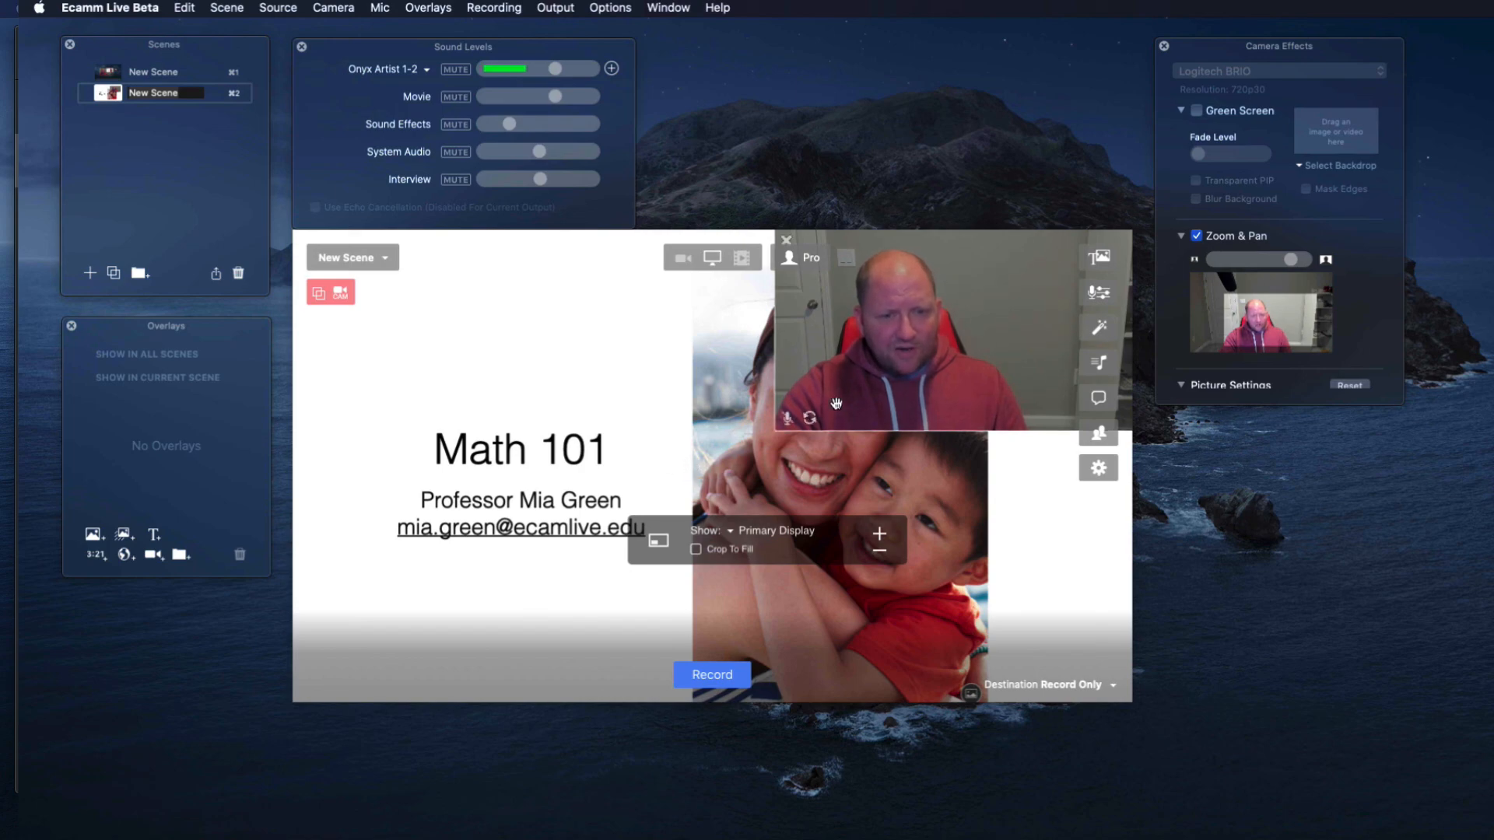
click(810, 419)
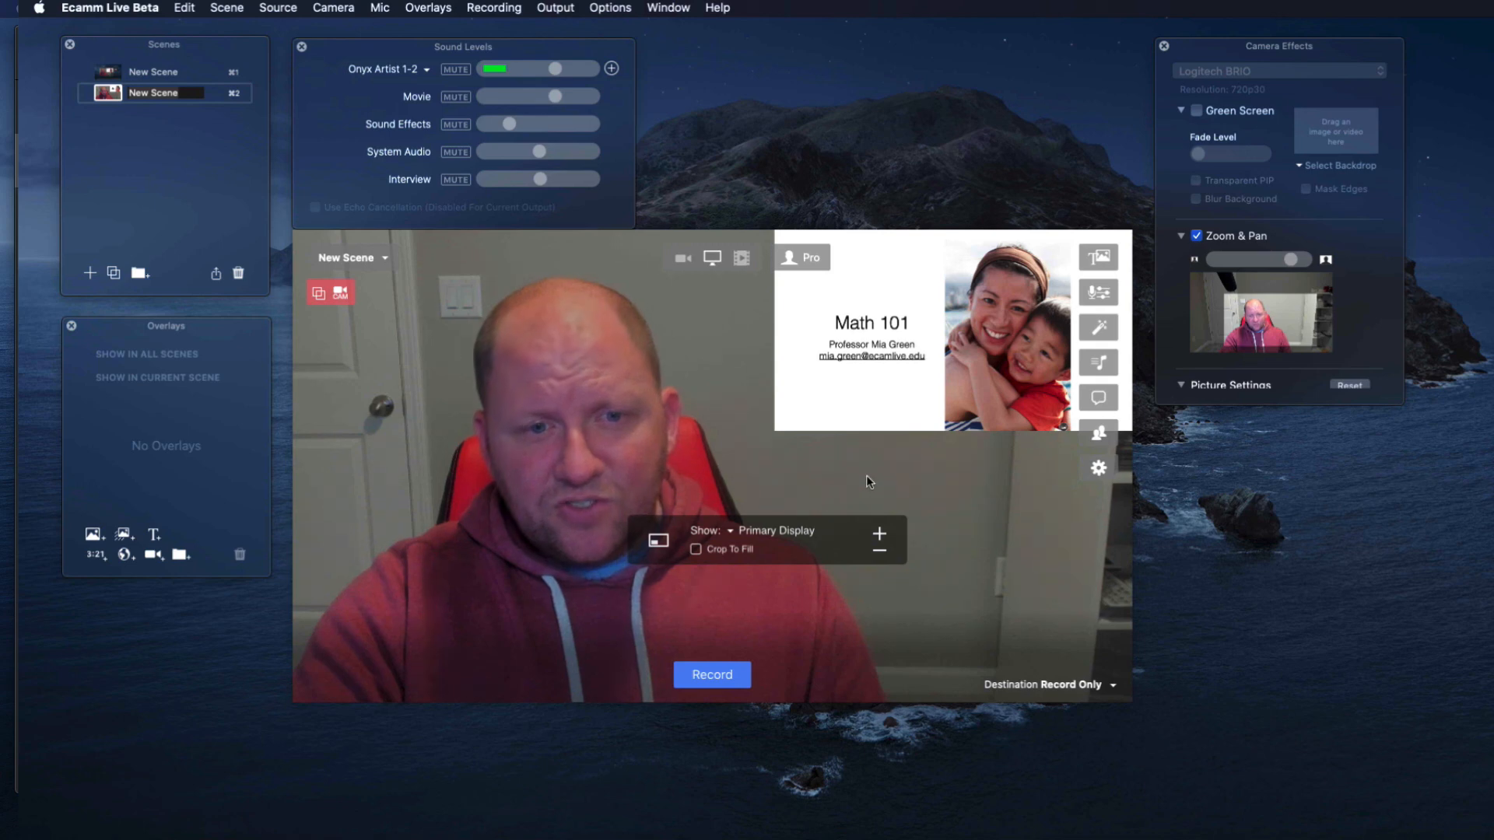